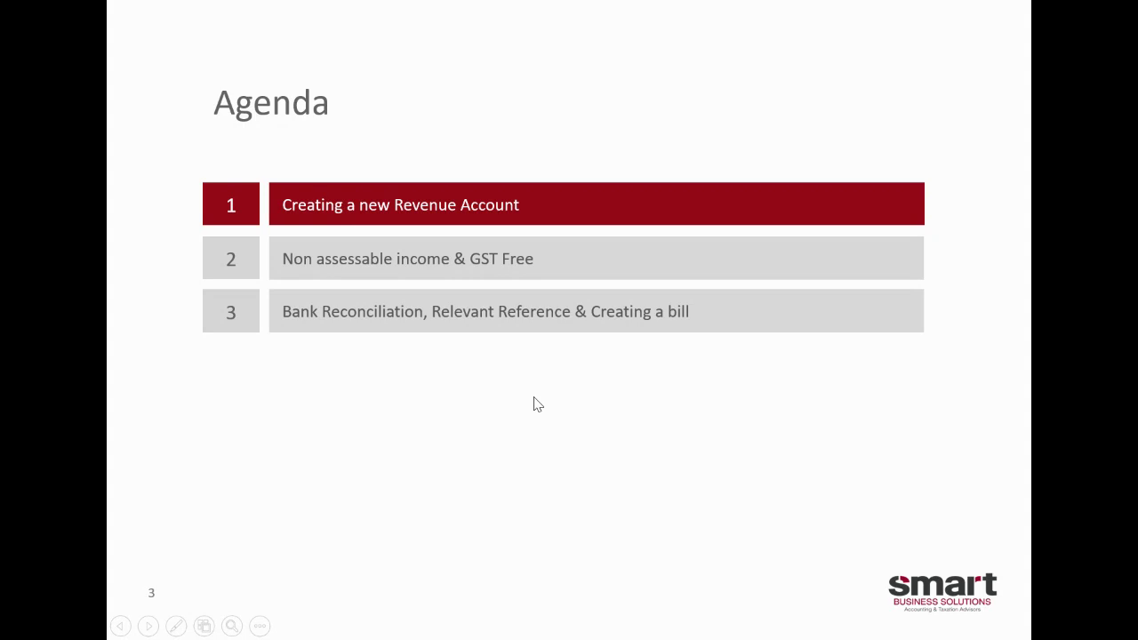
Switch to Xero in the browser and list only the revenue accounts in the chart of accounts
{"action": "key", "text": "alt+Tab"}
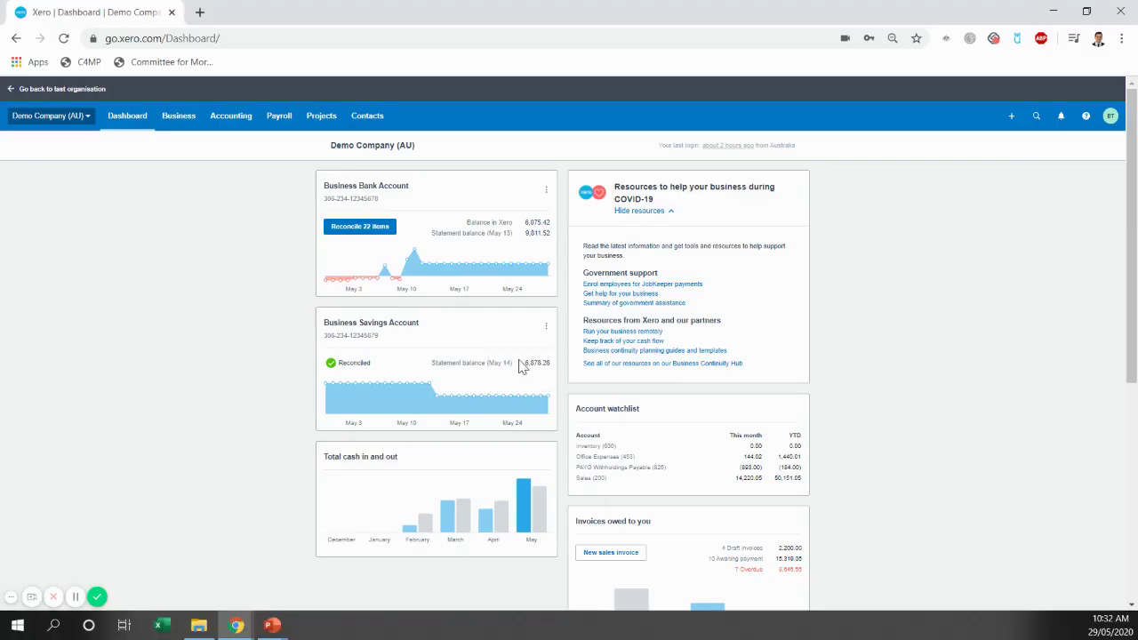
{"action": "left_click", "coordinate": [230, 123]}
{"action": "left_click", "coordinate": [257, 381]}
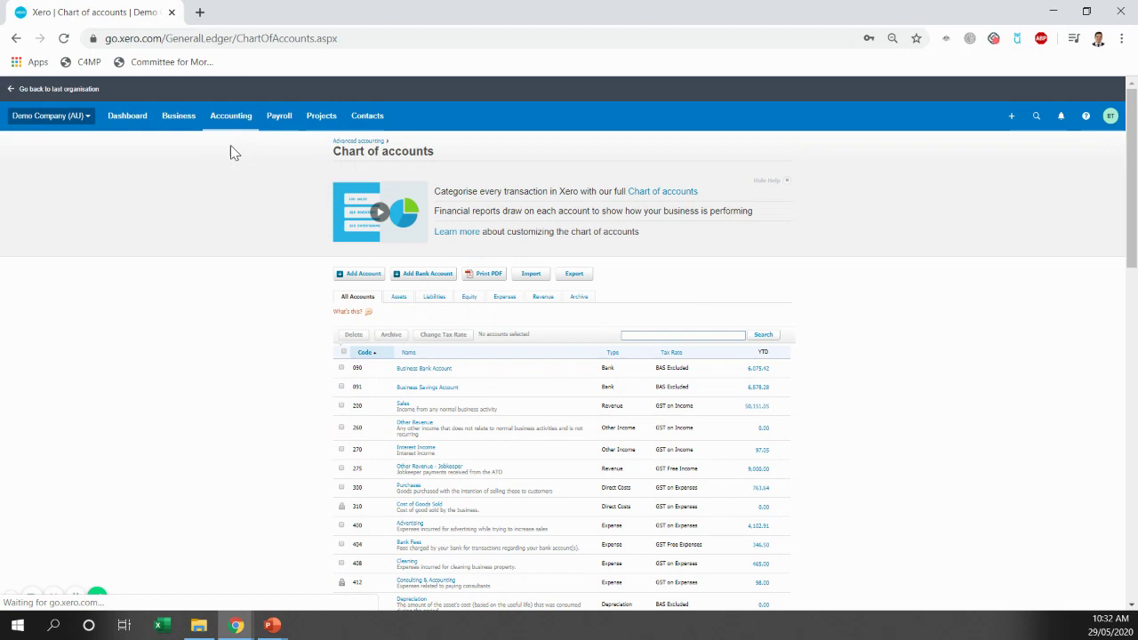
{"action": "left_click", "coordinate": [542, 296]}
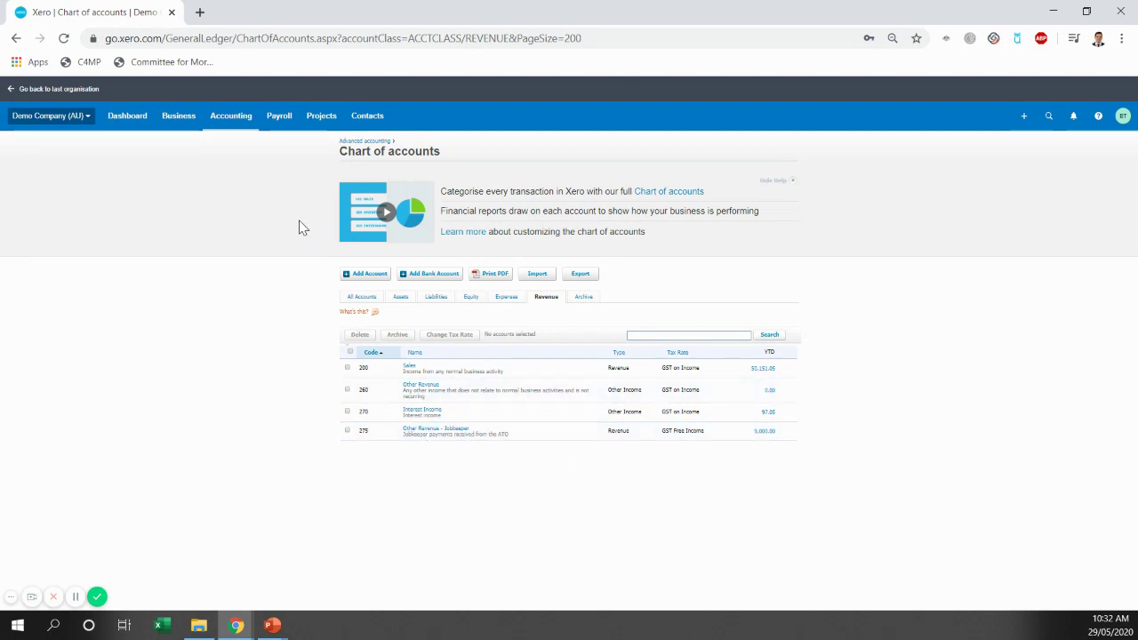
Start a new account of type Revenue with code 280 and the name "Other Revenue - PAYG Cashflow Boost NANE"
{"action": "left_click", "coordinate": [354, 272]}
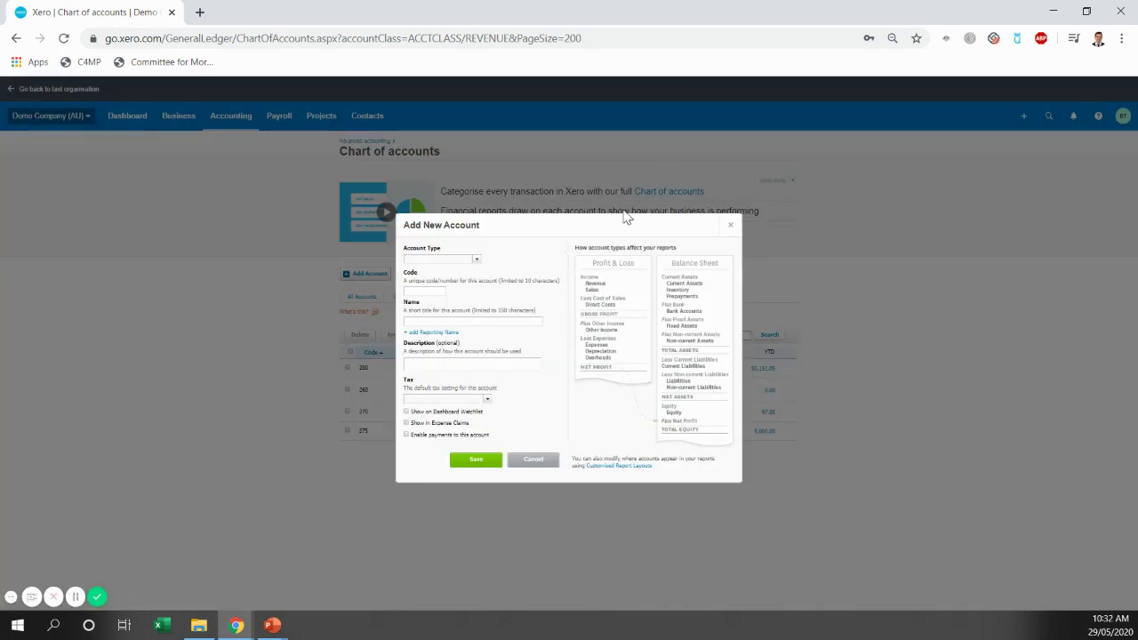
{"action": "left_click_drag", "start_coordinate": [625, 220], "coordinate": [736, 198]}
{"action": "type", "text": "rev"}
{"action": "key", "text": "Return"}
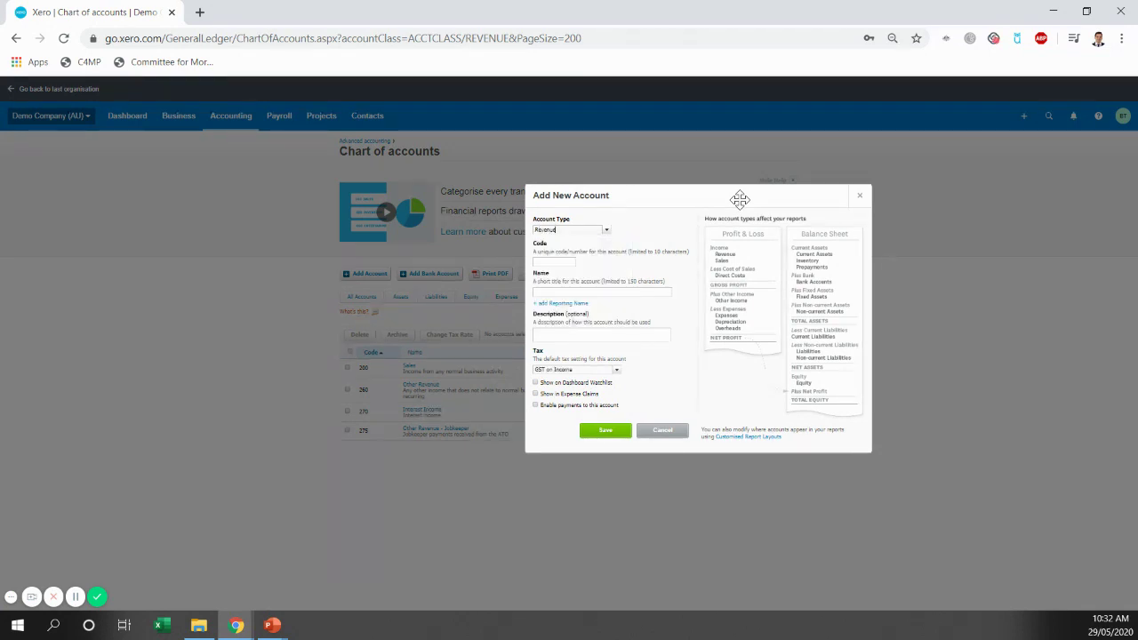
{"action": "key", "text": "Tab"}
{"action": "type", "text": "280"}
{"action": "key", "text": "Tab"}
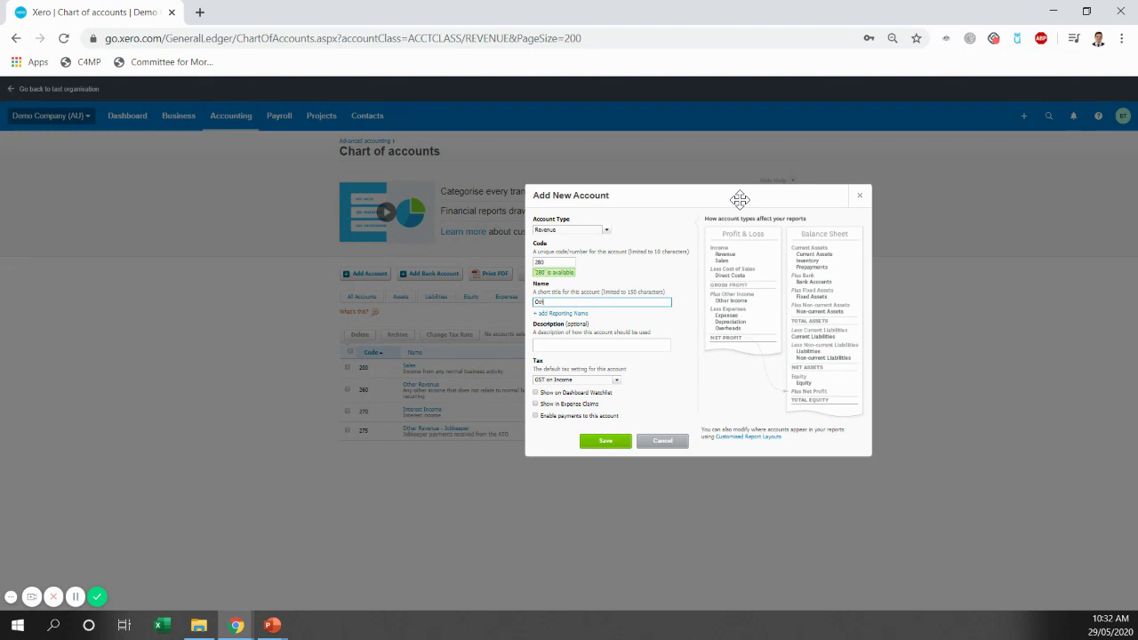
{"action": "type", "text": "Other Revenue - PAYG Cashflow Boost NAME"}
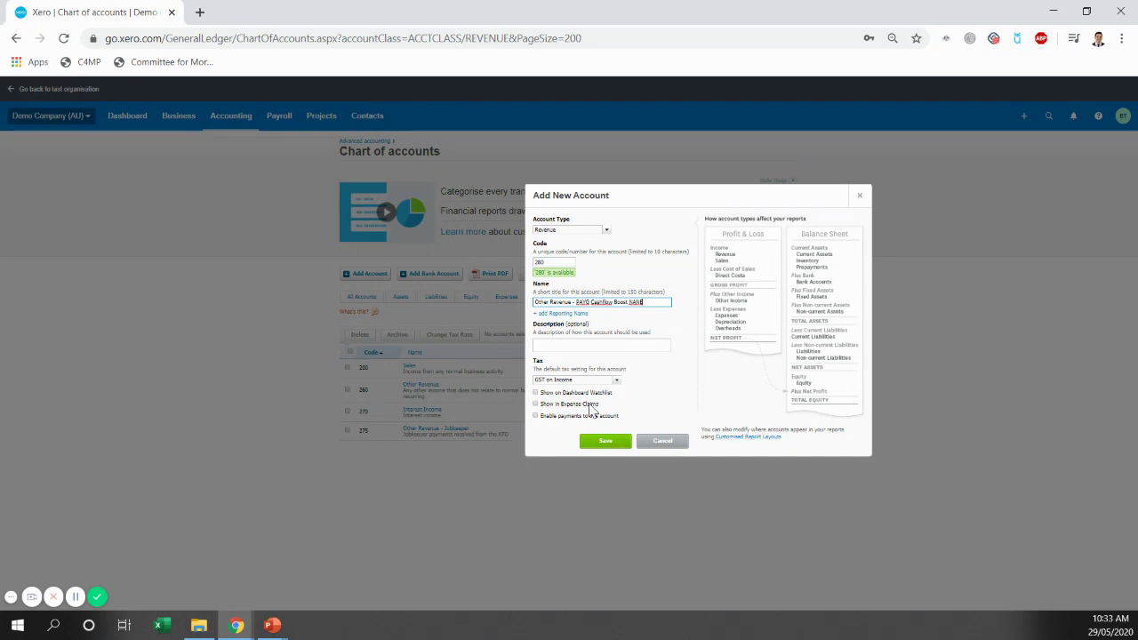
Set the new account's default tax to GST Free Income and save the account
{"action": "left_click", "coordinate": [615, 380]}
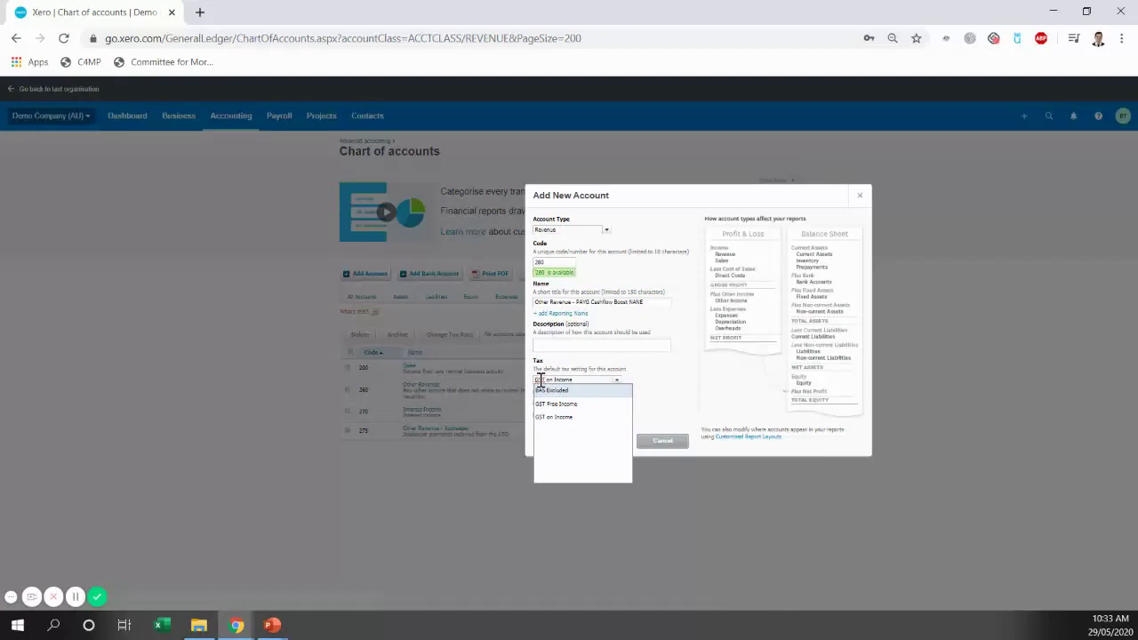
{"action": "left_click", "coordinate": [589, 405]}
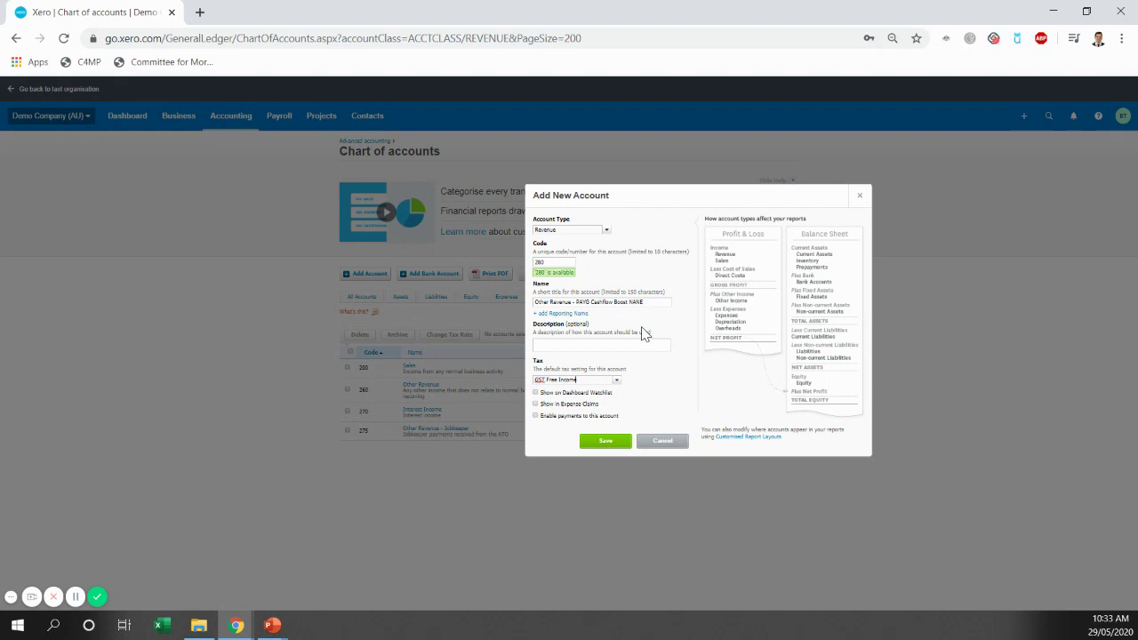
{"action": "left_click_drag", "start_coordinate": [650, 196], "coordinate": [617, 226]}
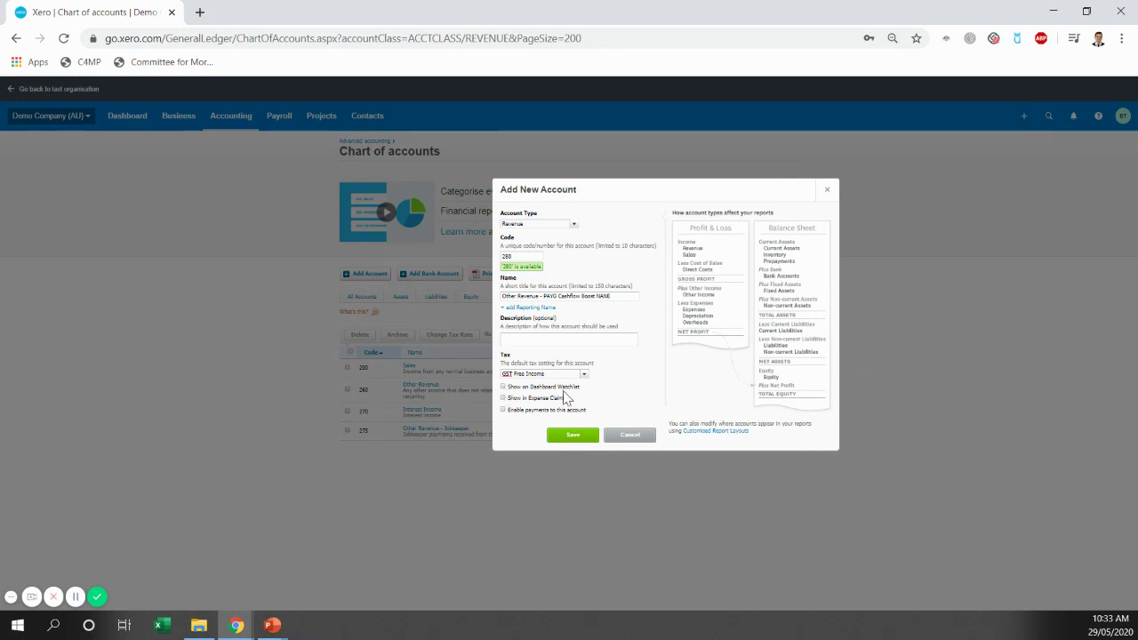
{"action": "left_click", "coordinate": [569, 440]}
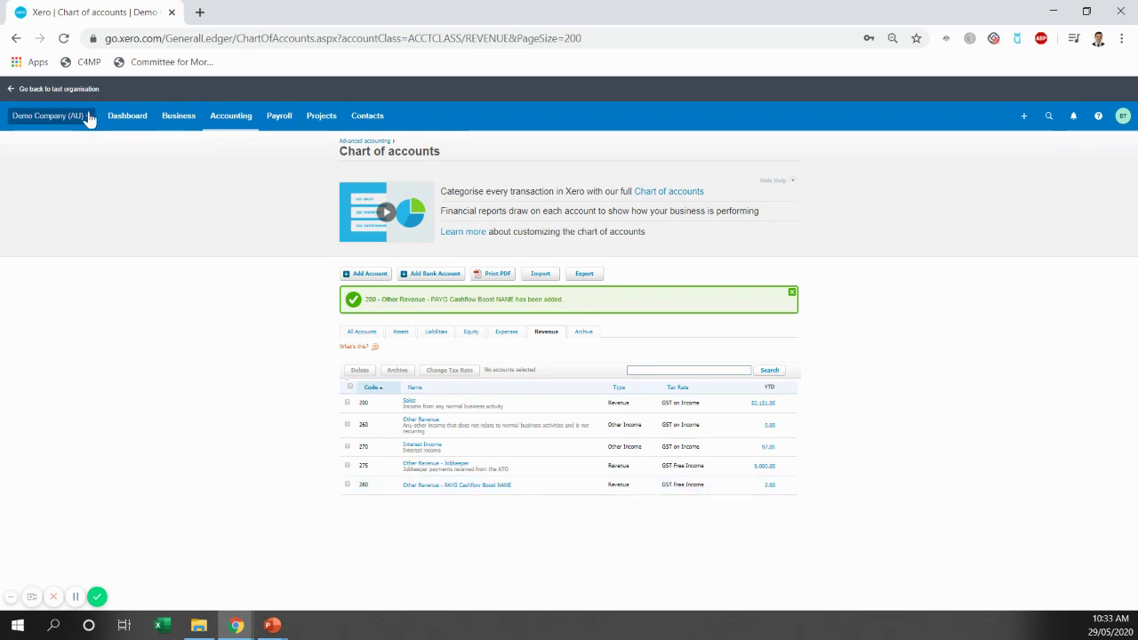
Open the Activity Statement report for the March 2020 period
{"action": "left_click", "coordinate": [142, 117]}
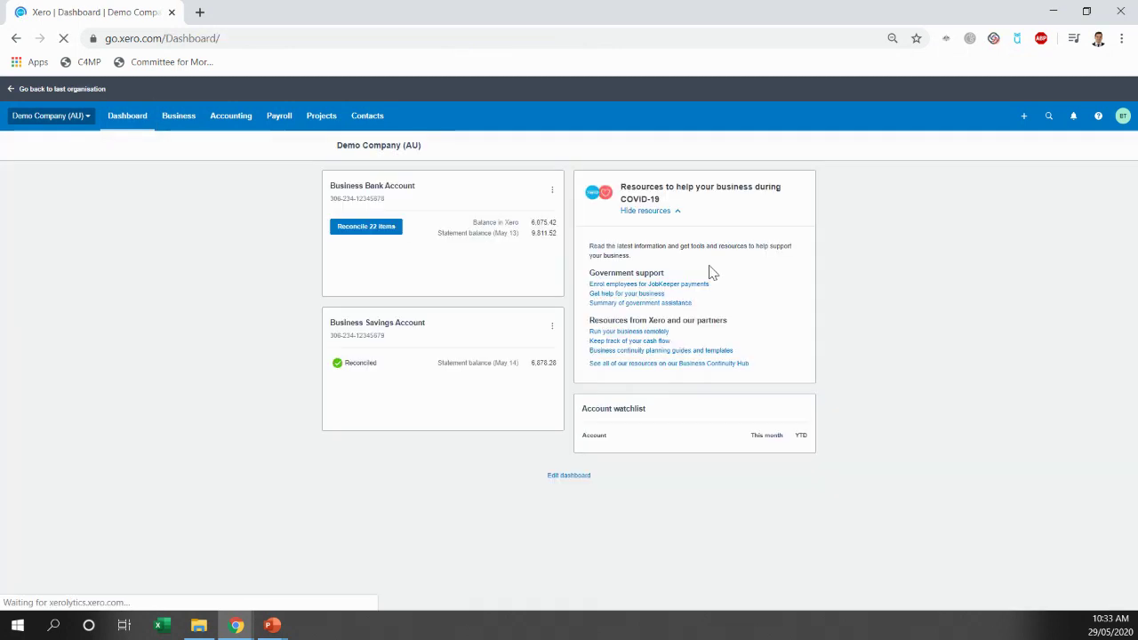
{"action": "left_click", "coordinate": [218, 118]}
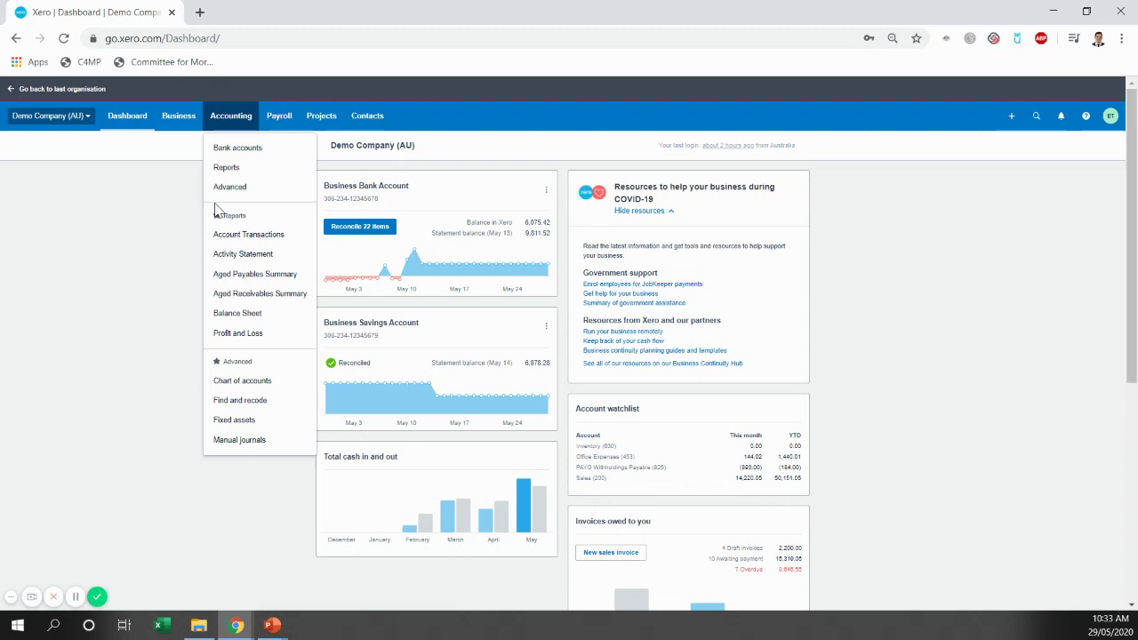
{"action": "left_click", "coordinate": [242, 254]}
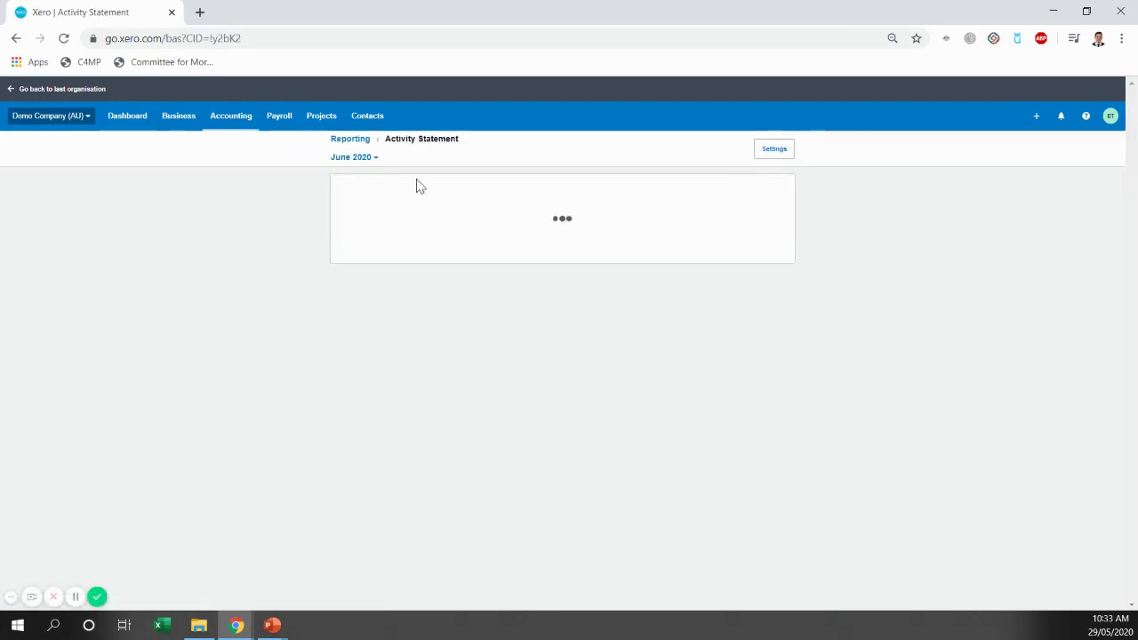
{"action": "left_click", "coordinate": [355, 157]}
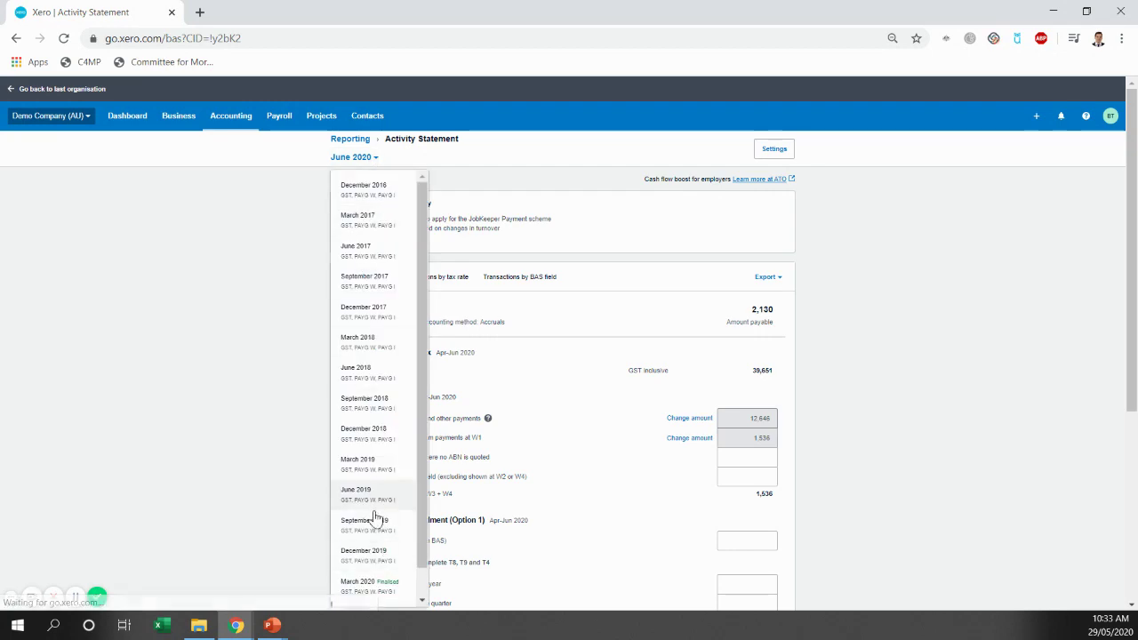
{"action": "left_click", "coordinate": [373, 582]}
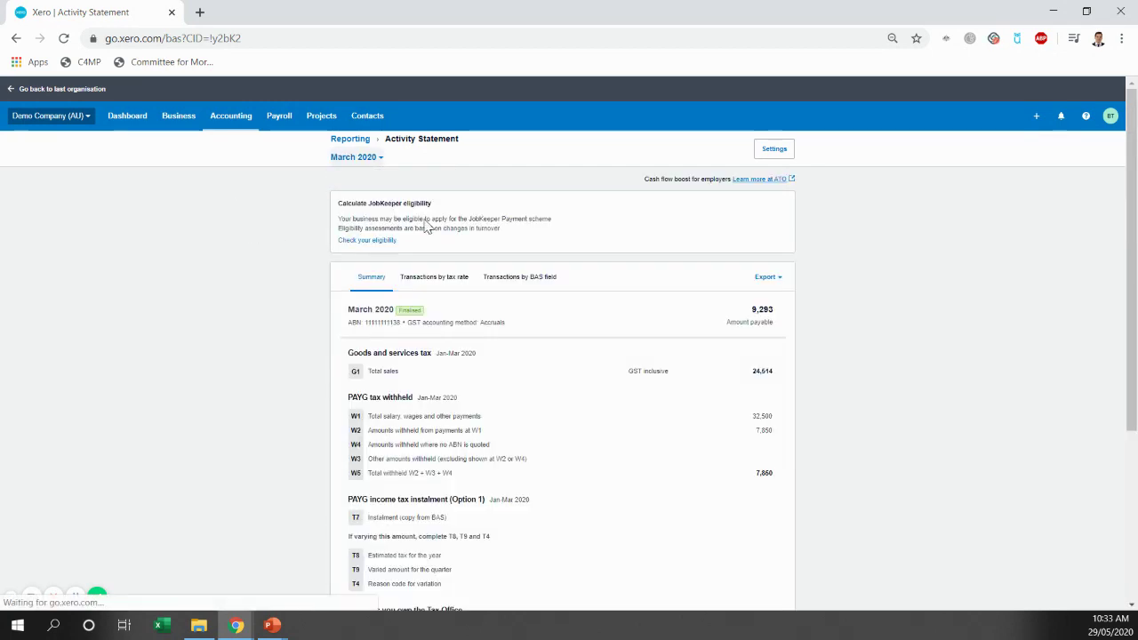
Examine the March 2020 activity statement's PAYG withholding, GST and payment amounts
{"action": "scroll", "coordinate": [385, 294], "scroll_direction": "down", "scroll_amount": 3}
{"action": "scroll", "coordinate": [385, 294], "scroll_direction": "up", "scroll_amount": 5}
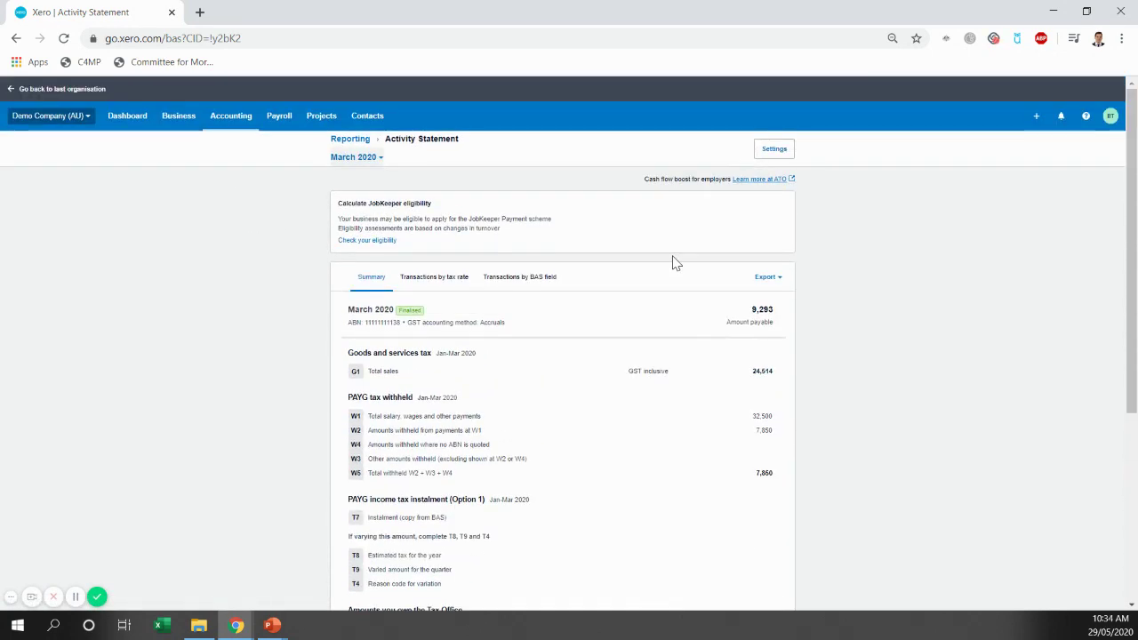
{"action": "scroll", "coordinate": [506, 219], "scroll_direction": "down", "scroll_amount": 1}
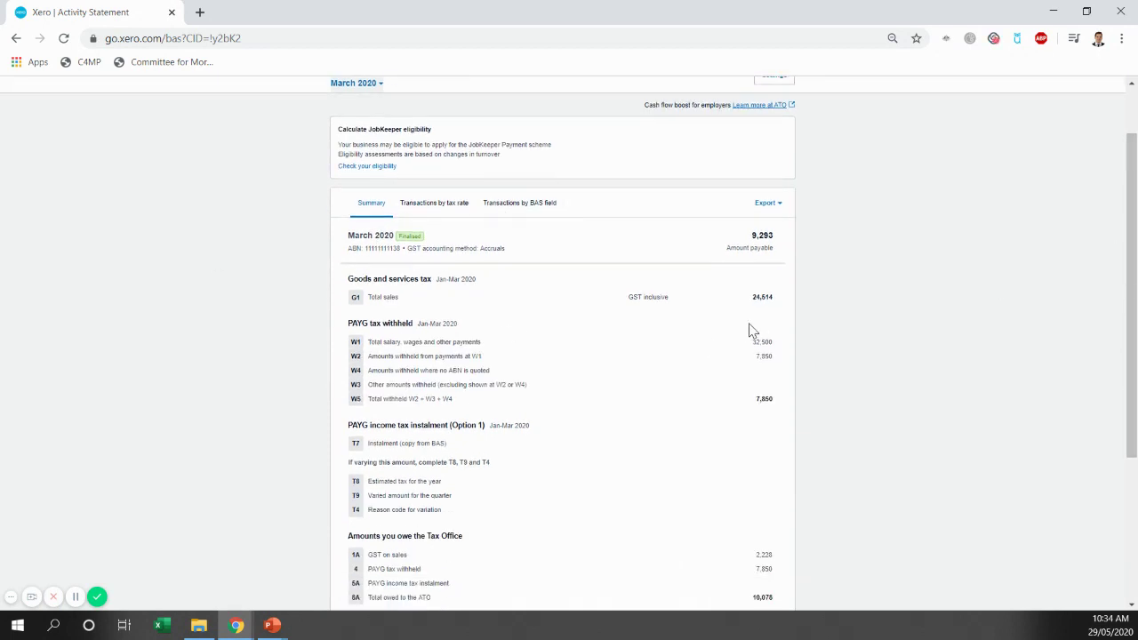
{"action": "scroll", "coordinate": [790, 381], "scroll_direction": "down", "scroll_amount": 1}
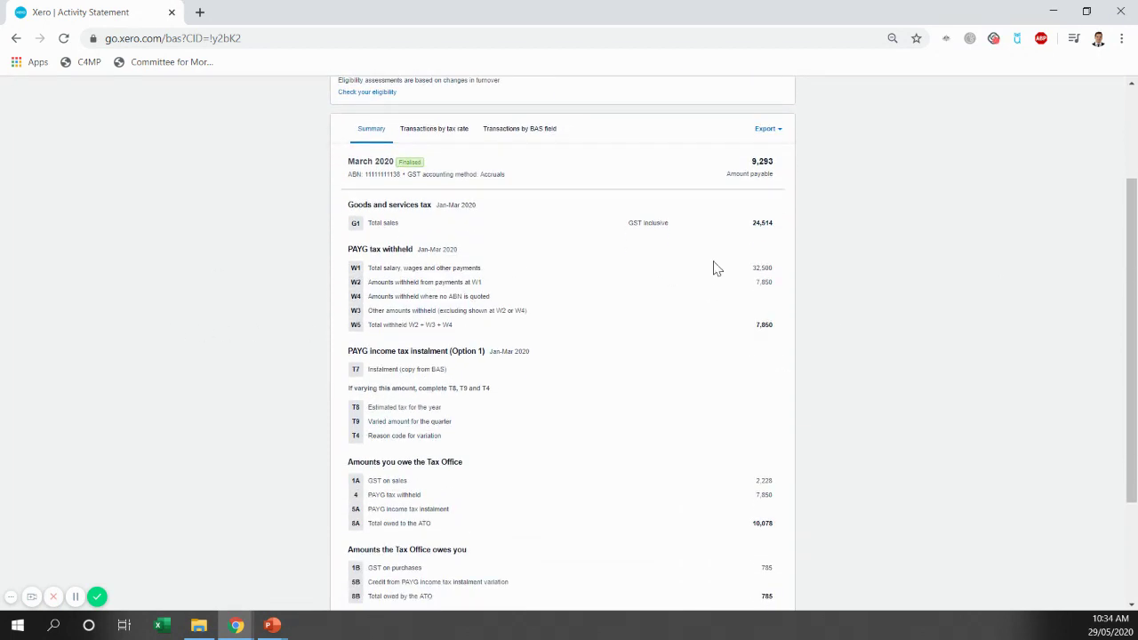
{"action": "scroll", "coordinate": [670, 328], "scroll_direction": "down", "scroll_amount": 2}
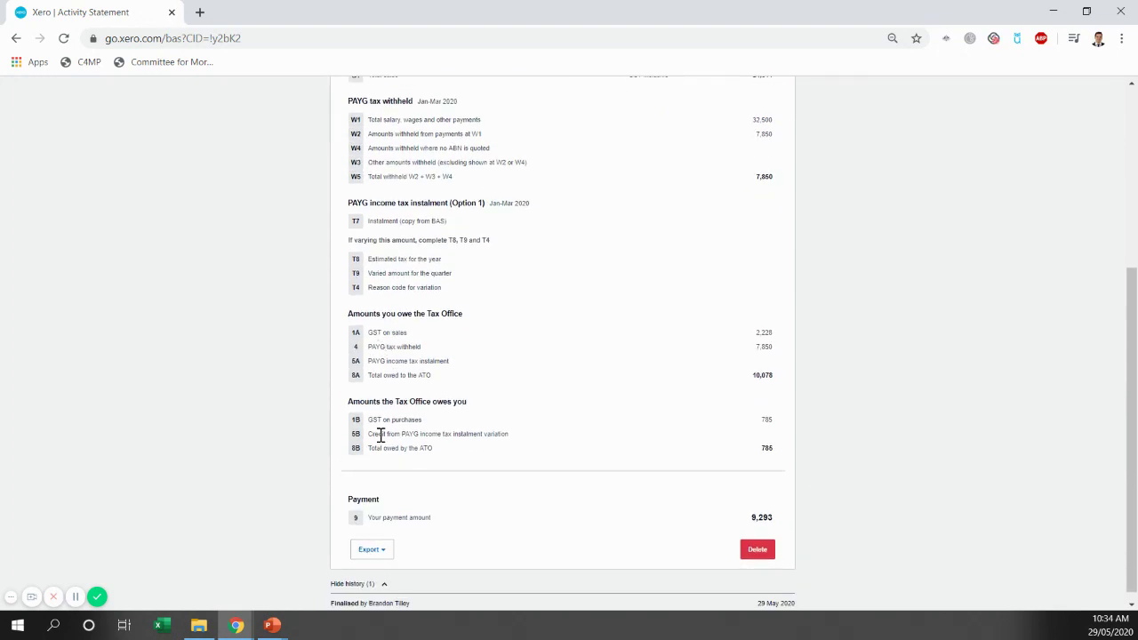
{"action": "scroll", "coordinate": [249, 274], "scroll_direction": "up", "scroll_amount": 3}
{"action": "scroll", "coordinate": [322, 292], "scroll_direction": "up", "scroll_amount": 1}
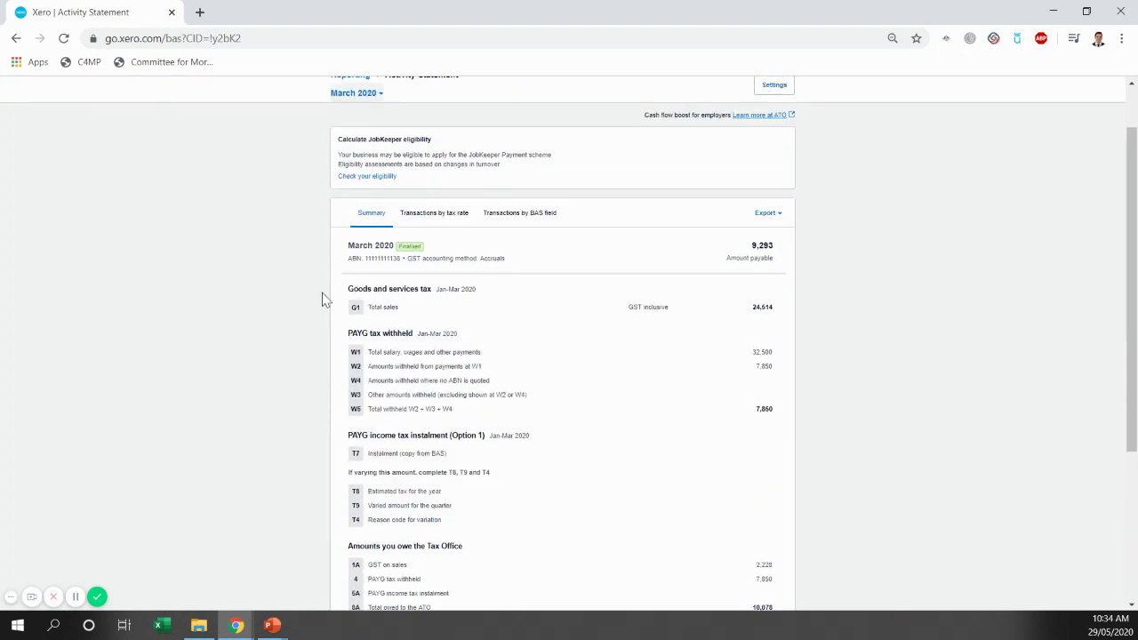
Open the bills to pay in a new browser tab and view the ATO's March 20 BAS bill awaiting payment
{"action": "left_click", "coordinate": [178, 115]}
{"action": "right_click", "coordinate": [172, 255]}
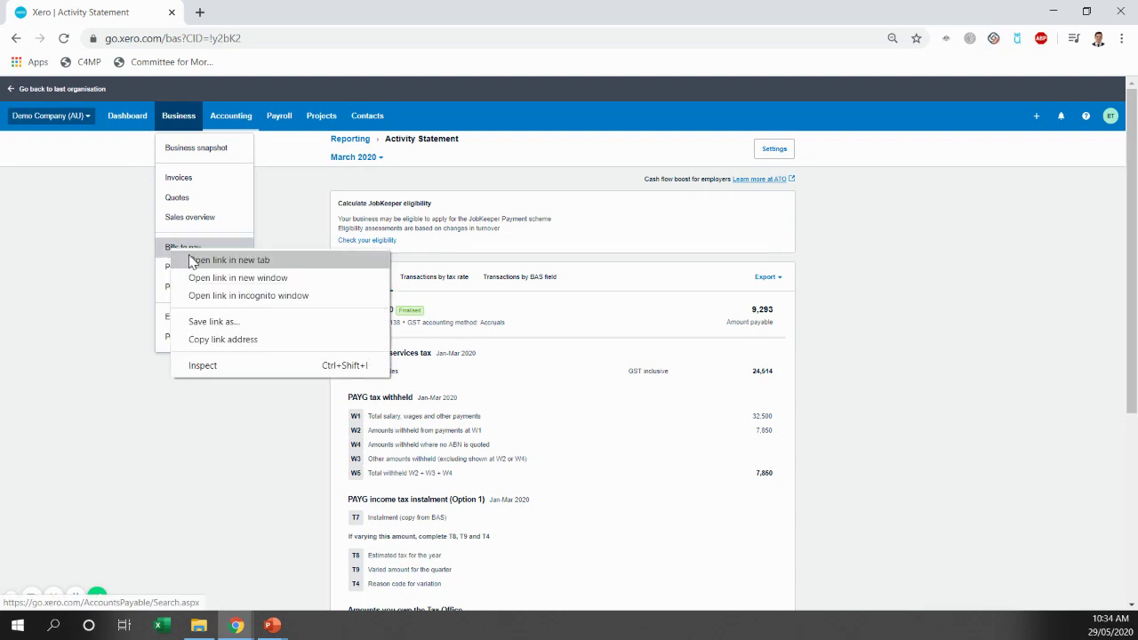
{"action": "left_click", "coordinate": [190, 259]}
{"action": "left_click", "coordinate": [229, 12]}
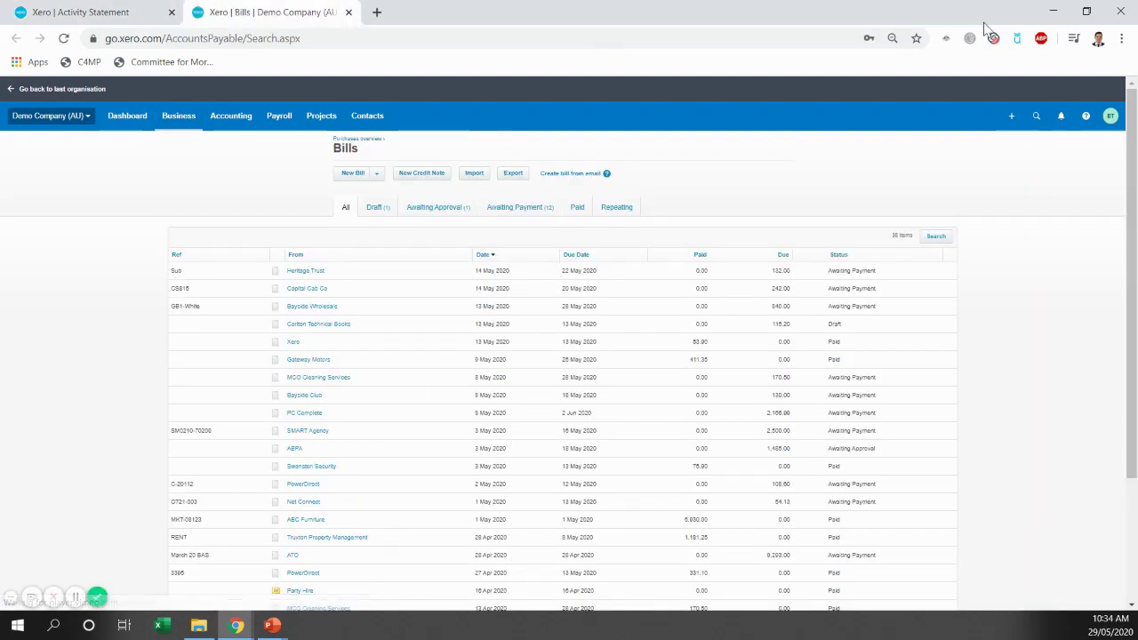
{"action": "left_click", "coordinate": [516, 208]}
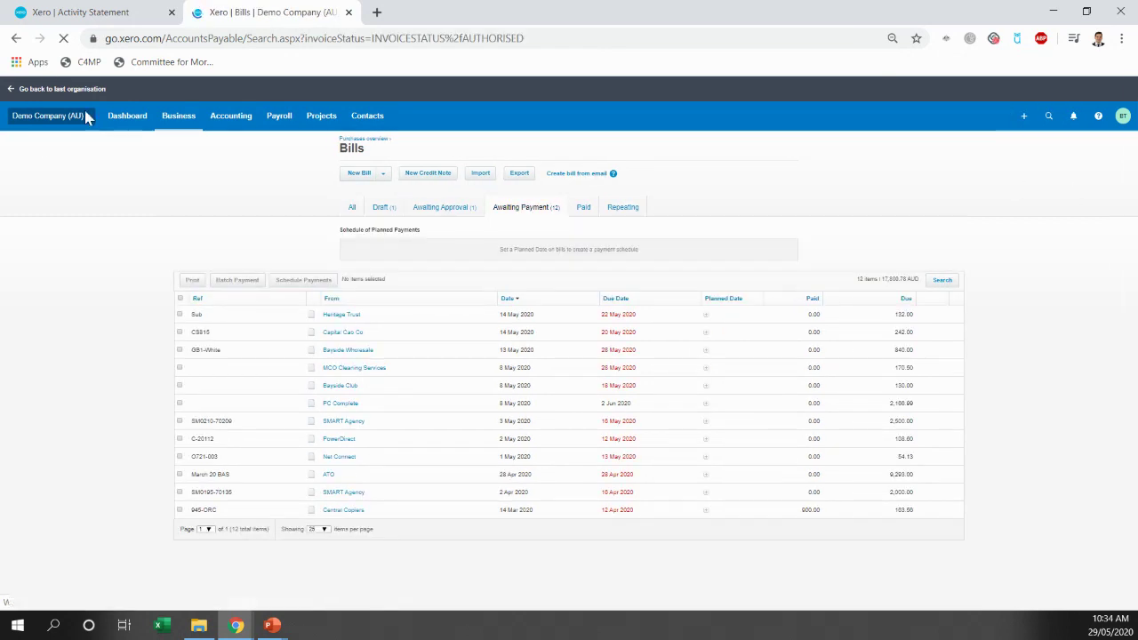
{"action": "left_click", "coordinate": [328, 477]}
Compare the March 2020 activity statement with the March 20 BAS bill
{"action": "left_click", "coordinate": [80, 12]}
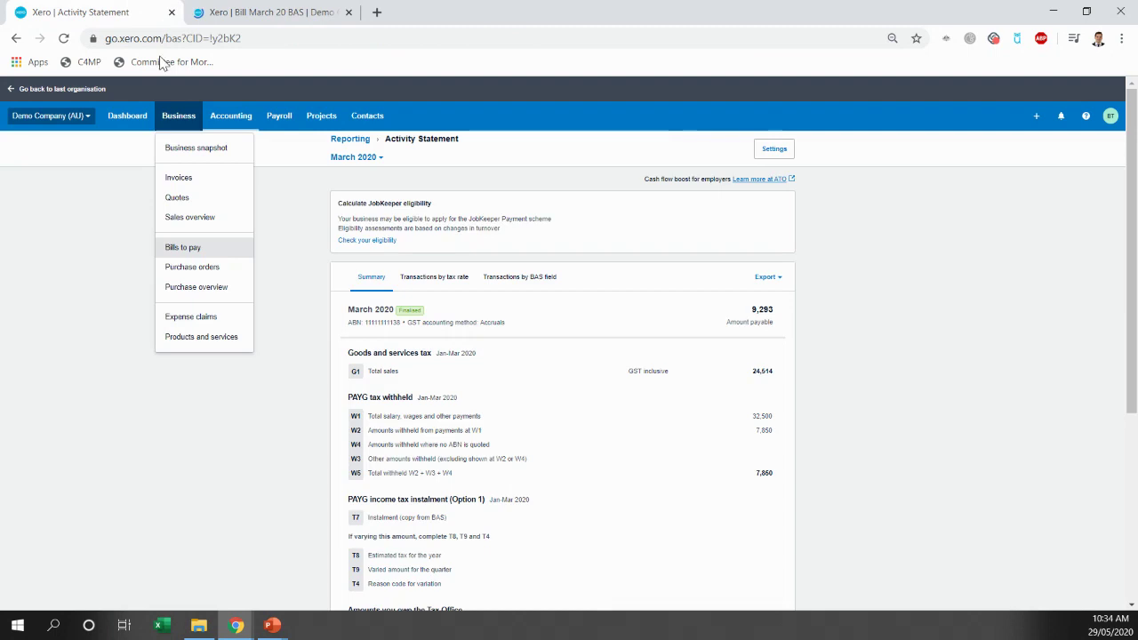
{"action": "scroll", "coordinate": [752, 495], "scroll_direction": "down", "scroll_amount": 10}
{"action": "left_click", "coordinate": [183, 10]}
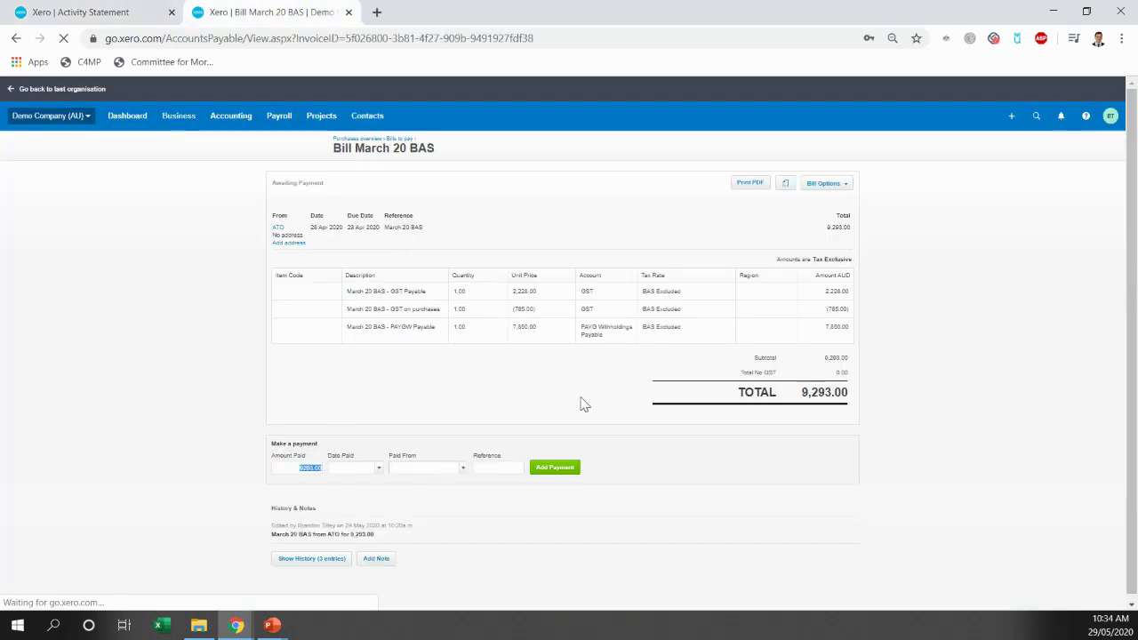
Dismiss the Hubdoc suggestion and open the March 20 BAS bill for editing
{"action": "left_click", "coordinate": [831, 183]}
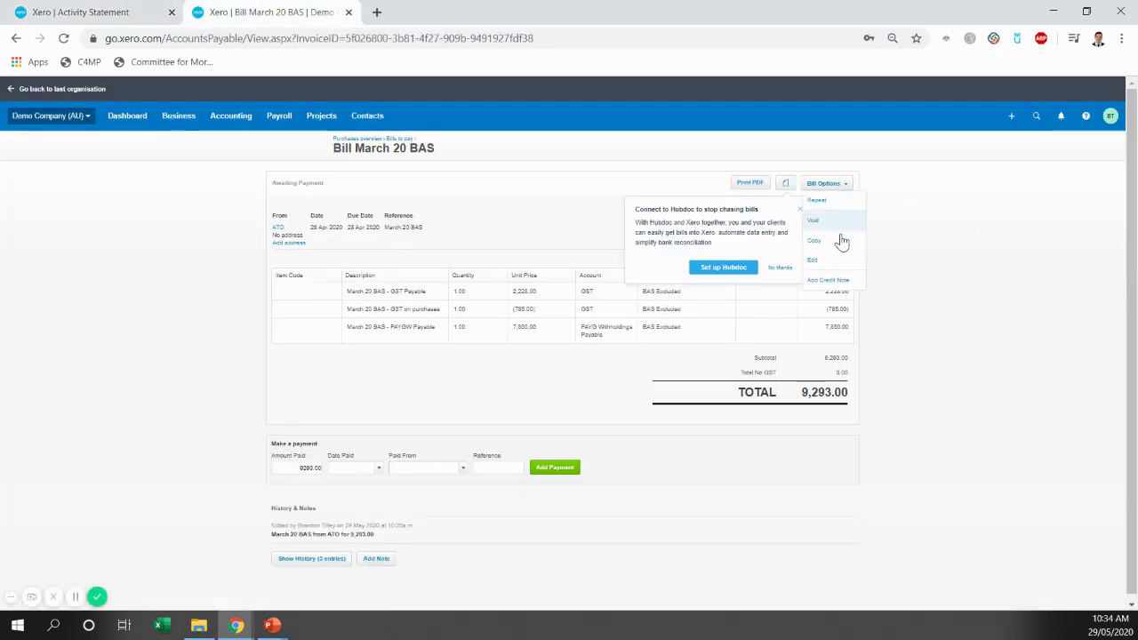
{"action": "left_click", "coordinate": [930, 261]}
{"action": "left_click", "coordinate": [799, 210]}
{"action": "left_click", "coordinate": [827, 184]}
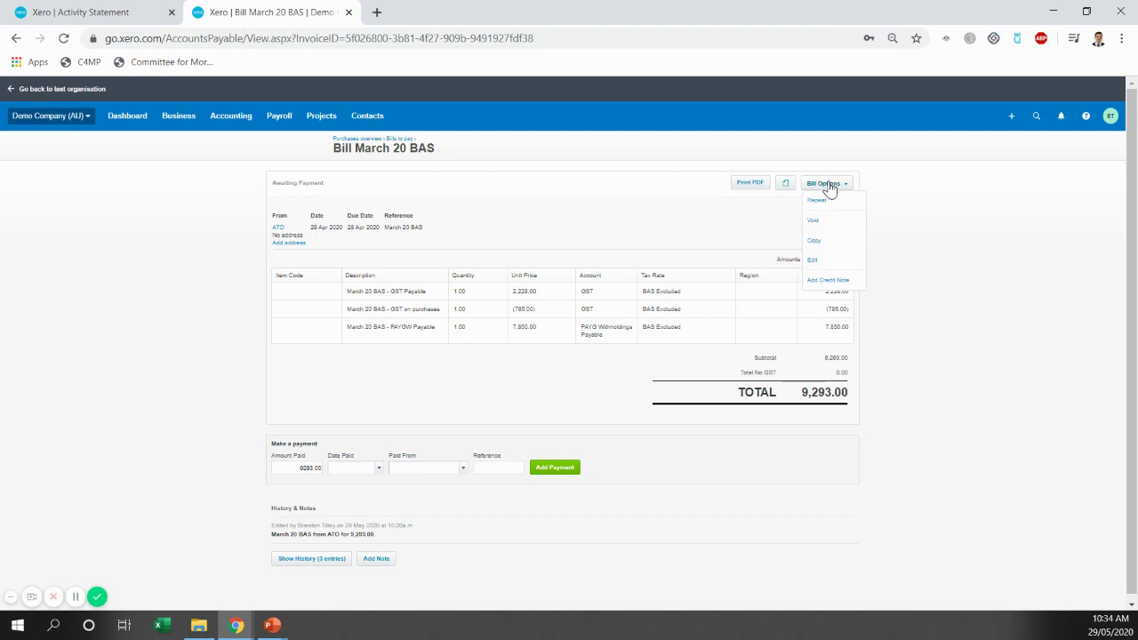
{"action": "left_click", "coordinate": [826, 260]}
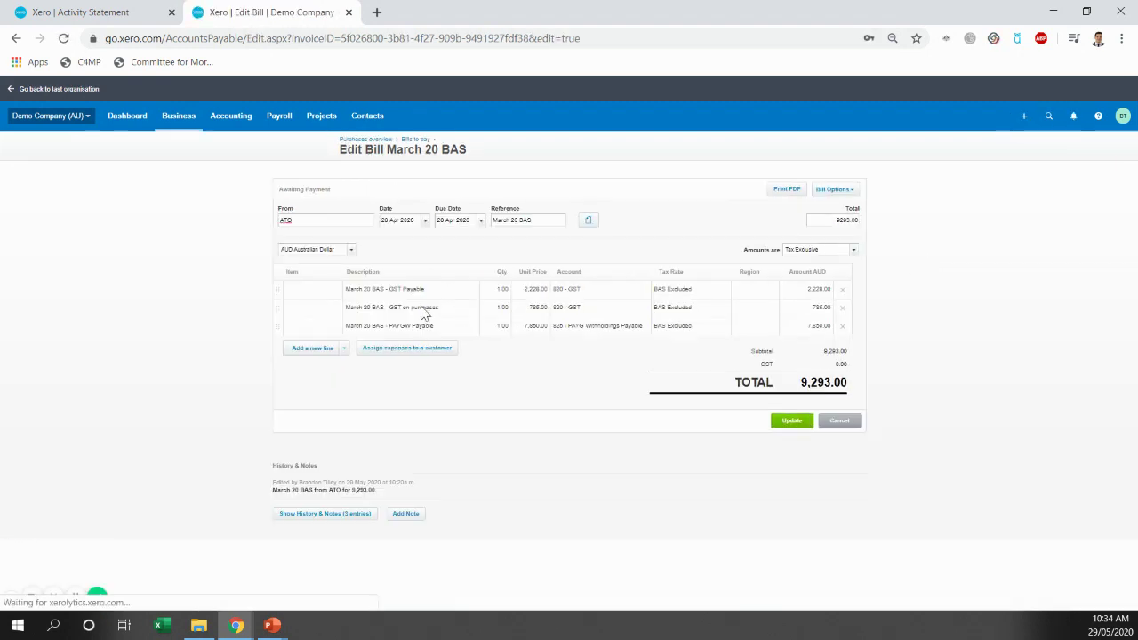
Add a line to the bill with the description "March 20 BAS - PAYG Cashflow Boost (Gov. Stimulus)"
{"action": "left_click", "coordinate": [316, 356]}
{"action": "left_click", "coordinate": [423, 349]}
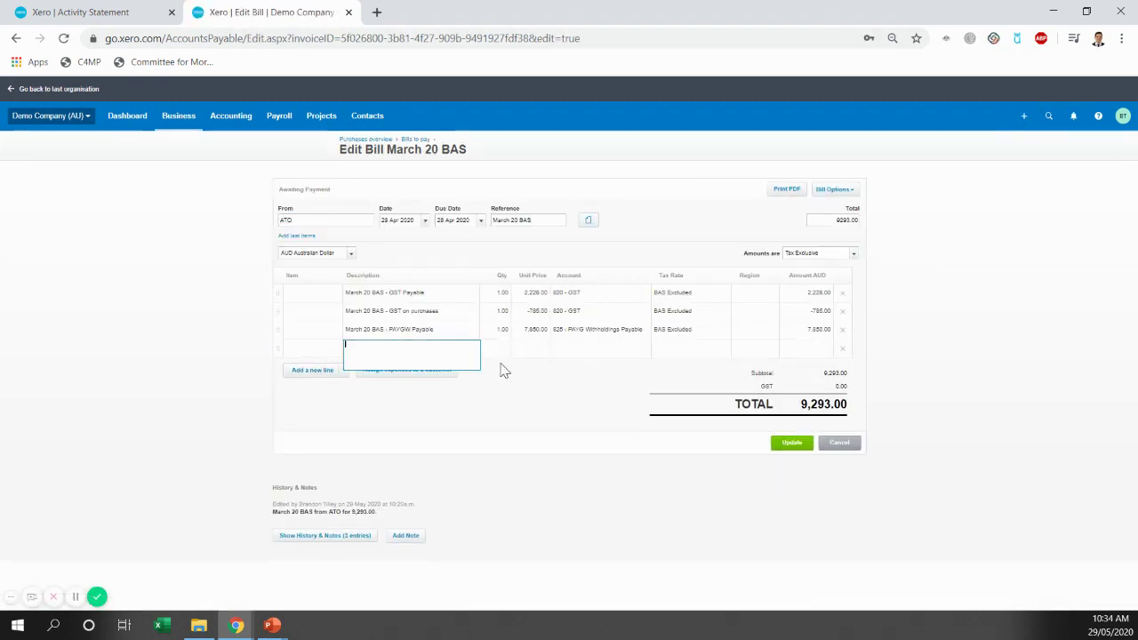
{"action": "type", "text": "March 20 BAS - PAYG"}
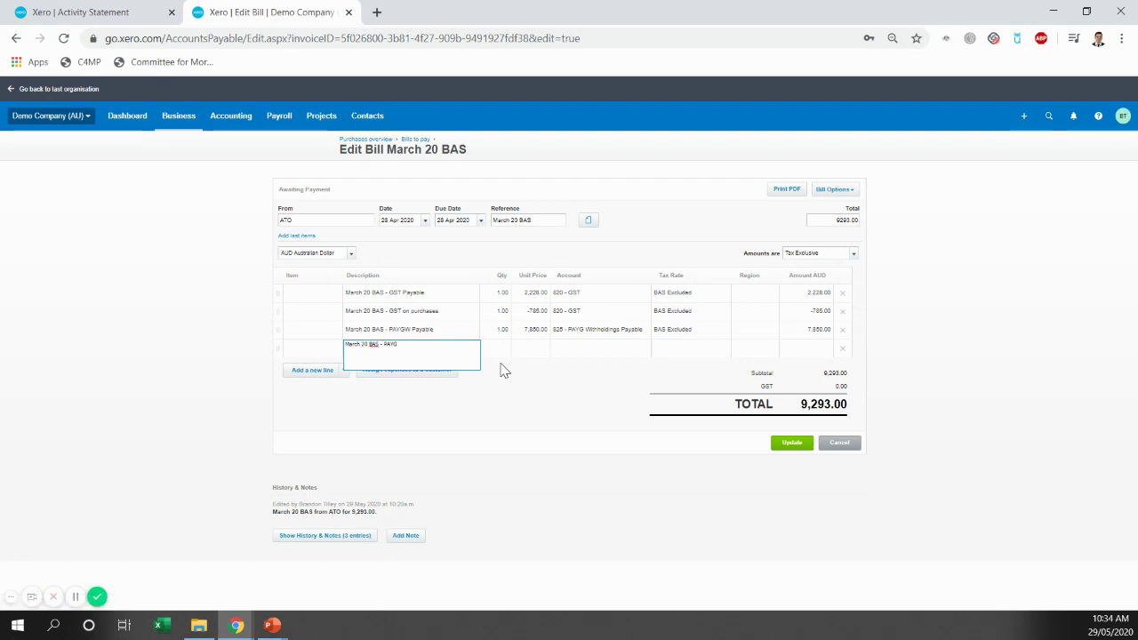
{"action": "type", "text": " I"}
{"action": "type", "text": "ashflow Boost ("}
{"action": "type", "text": "Go"}
{"action": "type", "text": "v. Stu"}
{"action": "type", "text": "mulus)"}
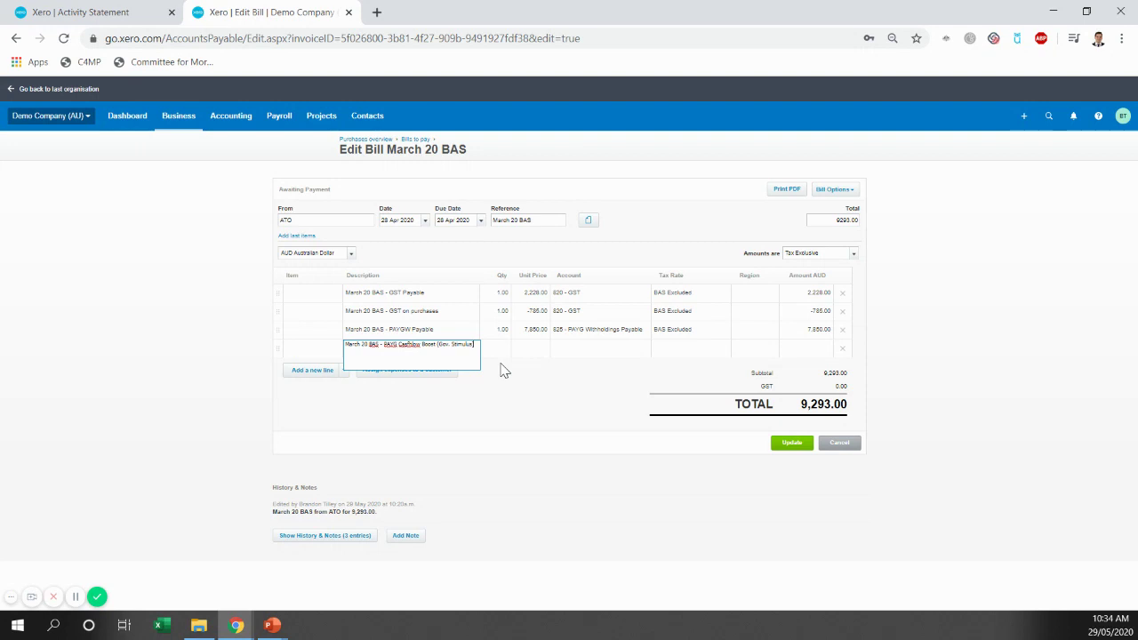
Set the cashflow boost line's quantity to 1 and its unit price to -7,850
{"action": "key", "text": "Tab"}
{"action": "type", "text": "1"}
{"action": "key", "text": "Tab"}
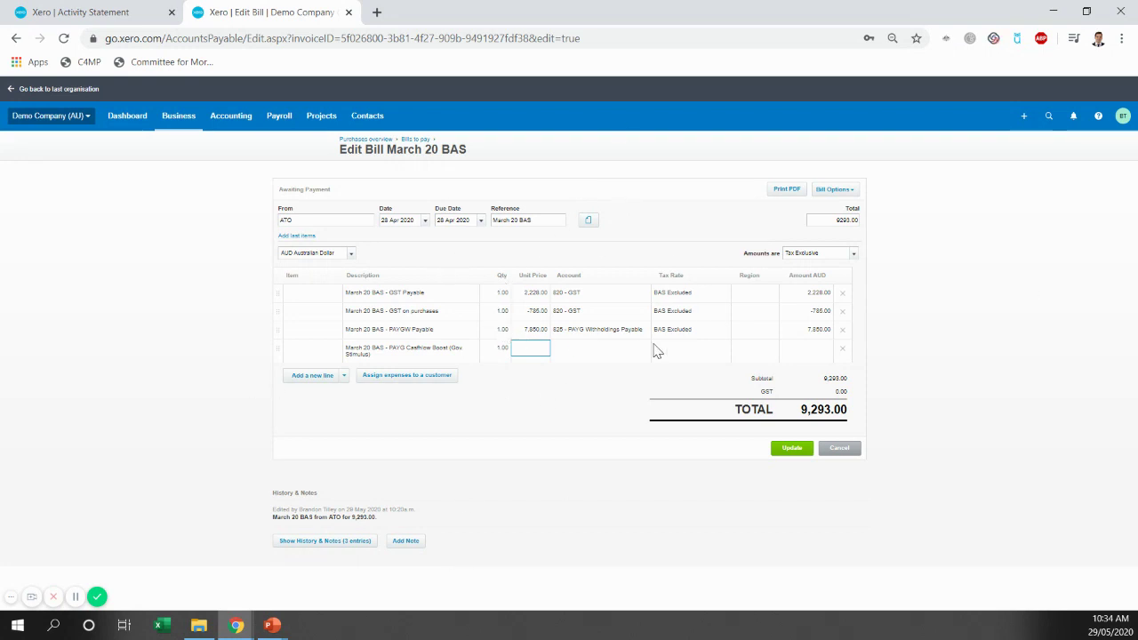
{"action": "type", "text": "-7,850"}
{"action": "left_click", "coordinate": [628, 399]}
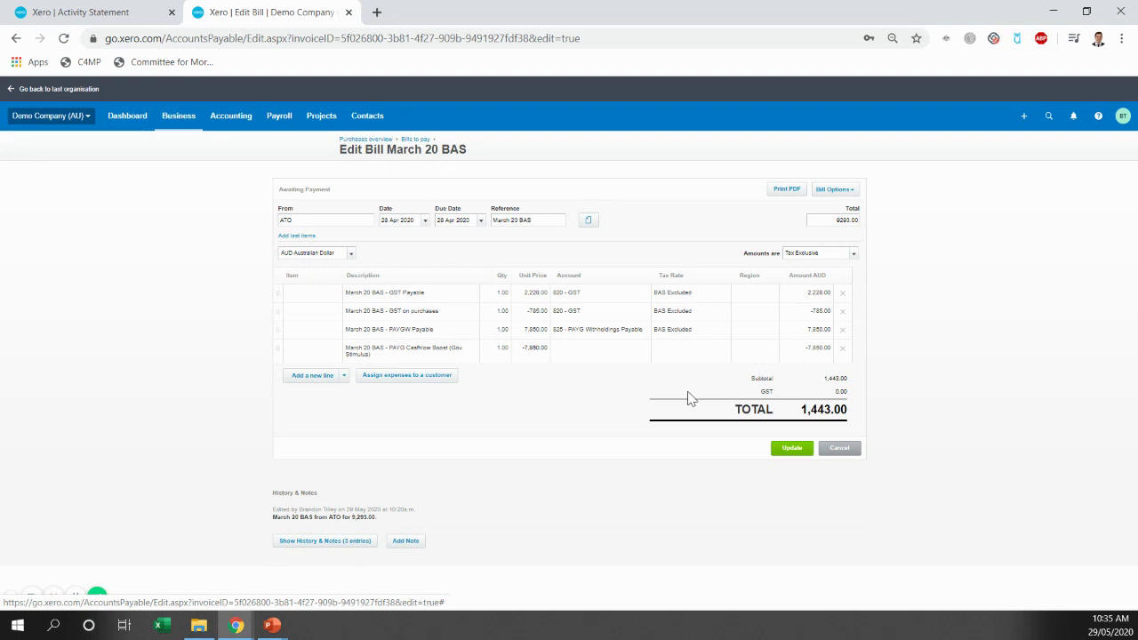
Assign the cashflow boost line to account 280 - Other Revenue - PAYG Cashflow Boost NANE with the GST Free Income tax rate
{"action": "left_click", "coordinate": [610, 350]}
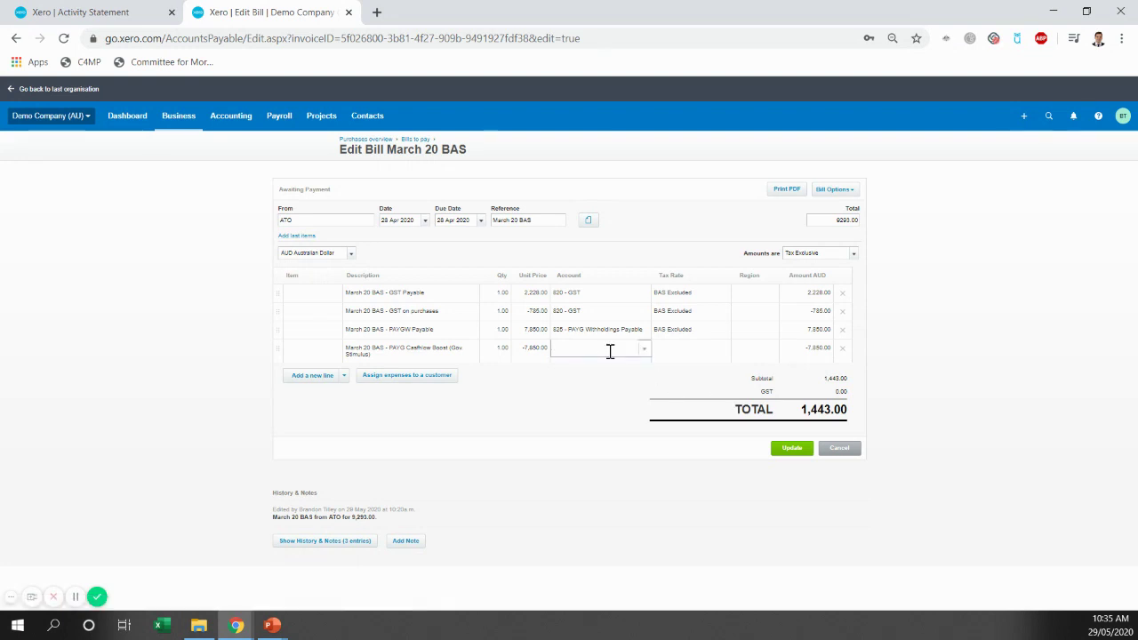
{"action": "type", "text": "ca"}
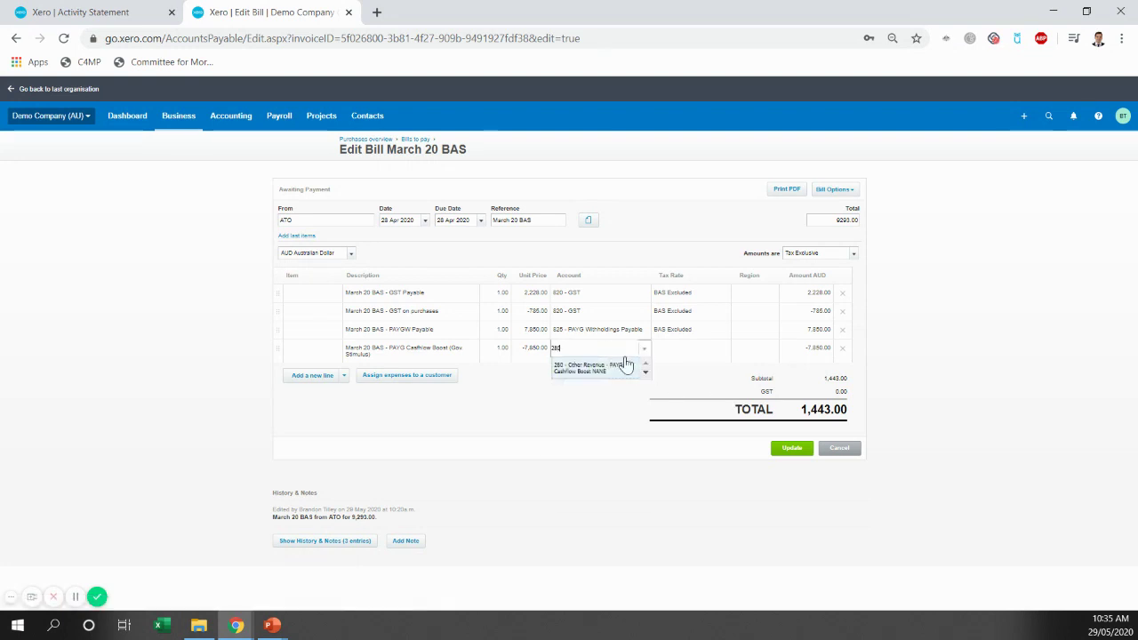
{"action": "left_click", "coordinate": [625, 366]}
{"action": "left_click", "coordinate": [675, 347]}
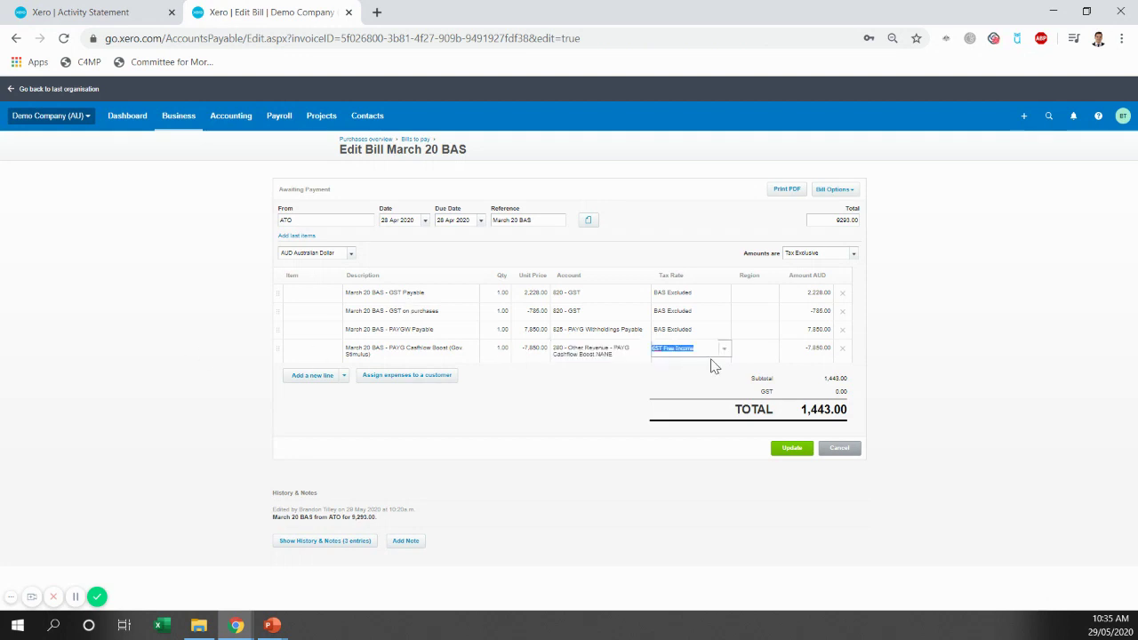
{"action": "type", "text": "BAS"}
{"action": "key", "text": "Escape"}
Set the March 20 BAS bill's total to 1443 and update the bill
{"action": "double_click", "coordinate": [828, 220]}
{"action": "type", "text": "1"}
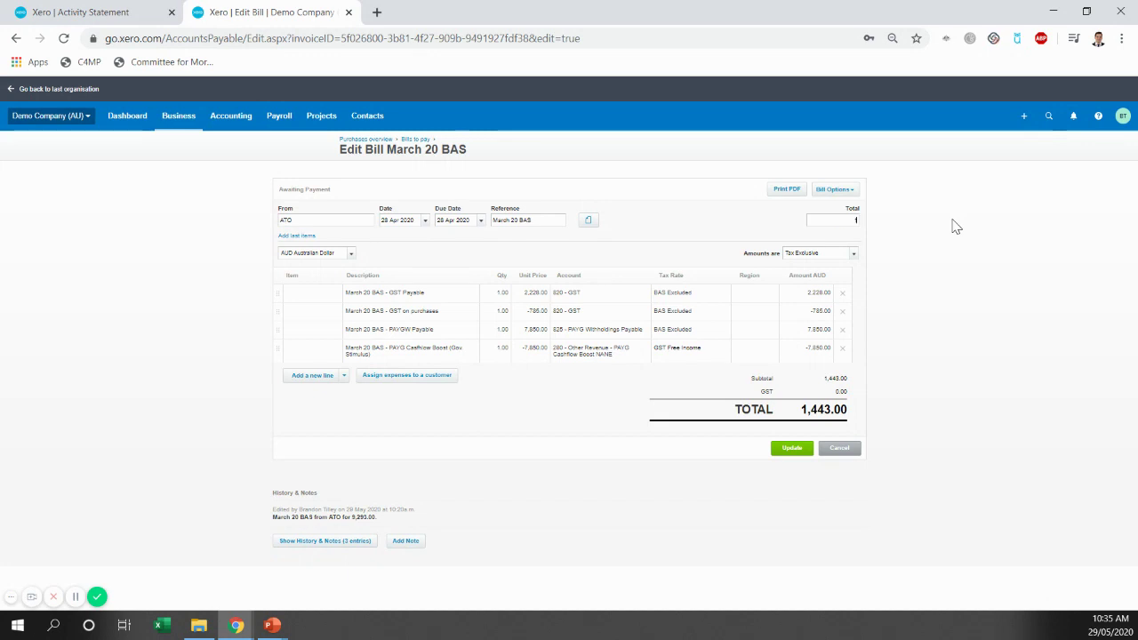
{"action": "type", "text": "443"}
{"action": "left_click", "coordinate": [794, 450]}
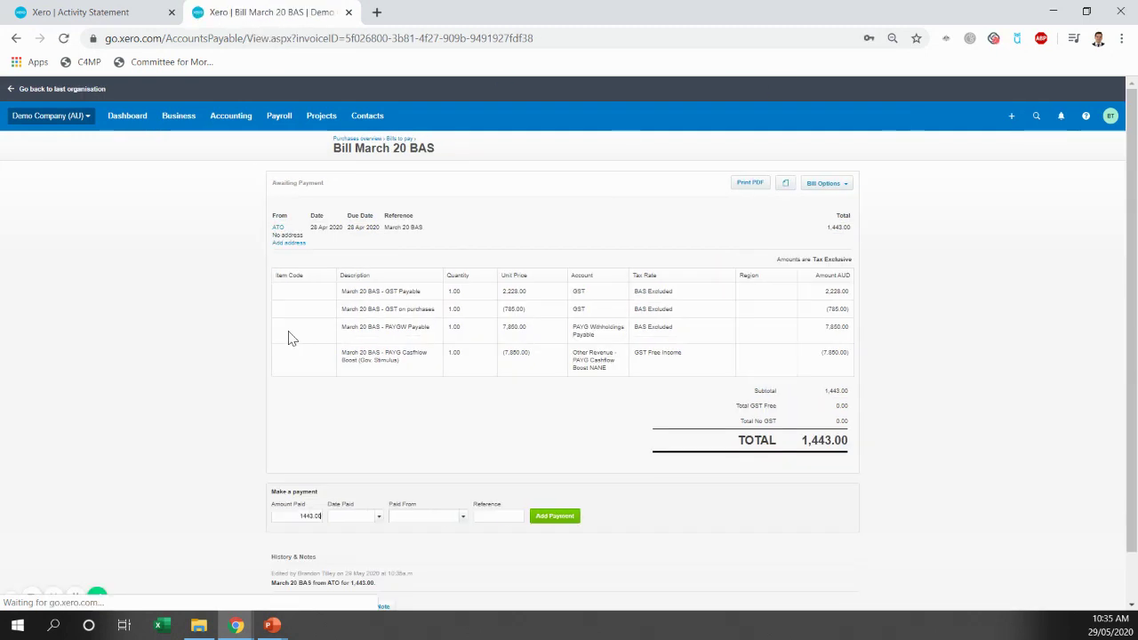
Open the Business Bank Account reconciliation and reconcile the 1,443.00 ATO payment against the March 20 BAS bill
{"action": "left_click", "coordinate": [112, 130]}
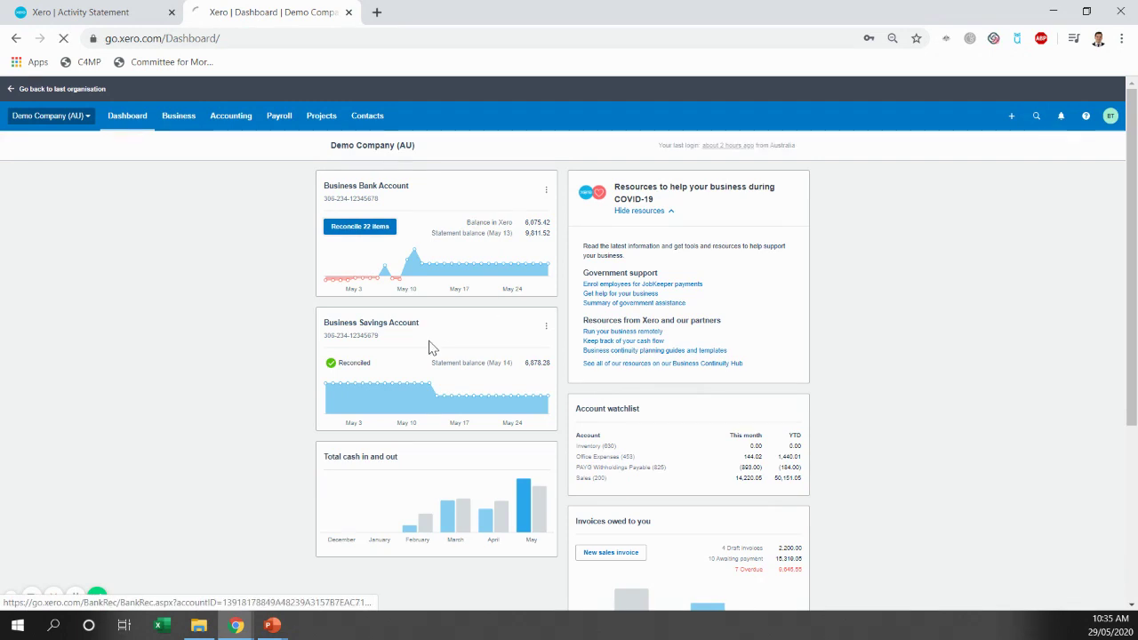
{"action": "left_click", "coordinate": [431, 347]}
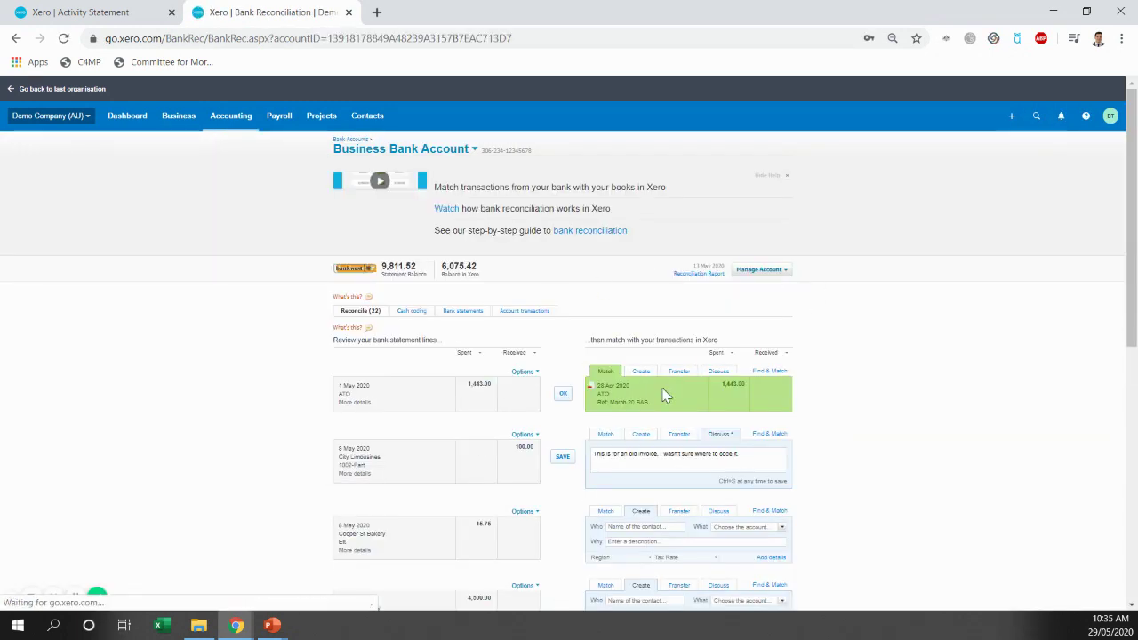
{"action": "left_click", "coordinate": [563, 395]}
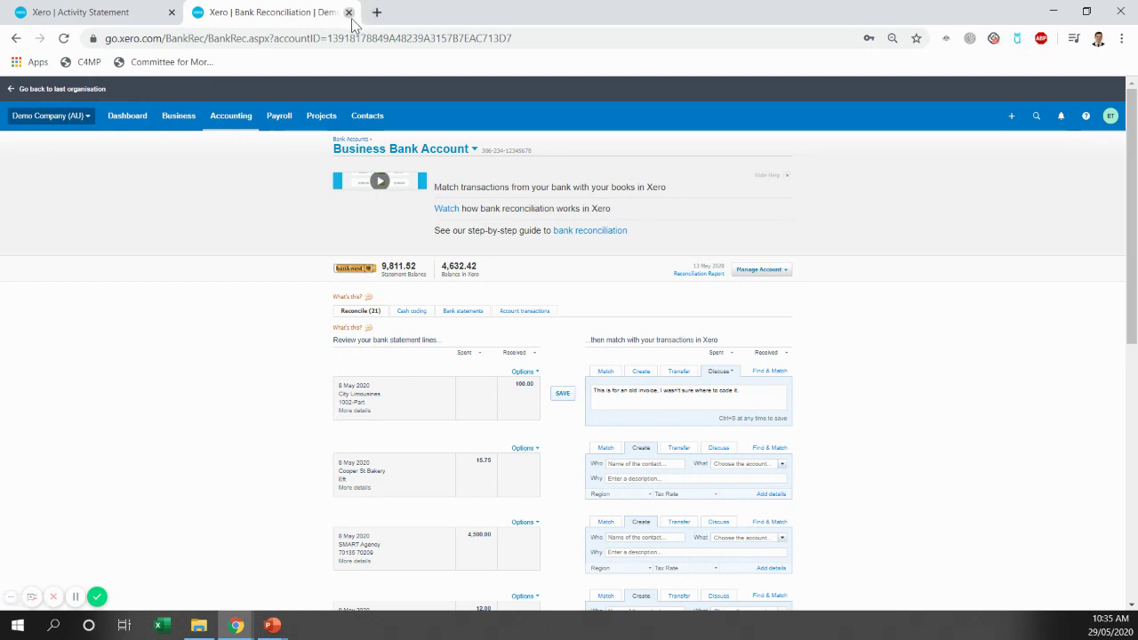
Close the Activity Statement page and start a new bill from the bills to pay
{"action": "left_click", "coordinate": [162, 16]}
{"action": "left_click", "coordinate": [171, 12]}
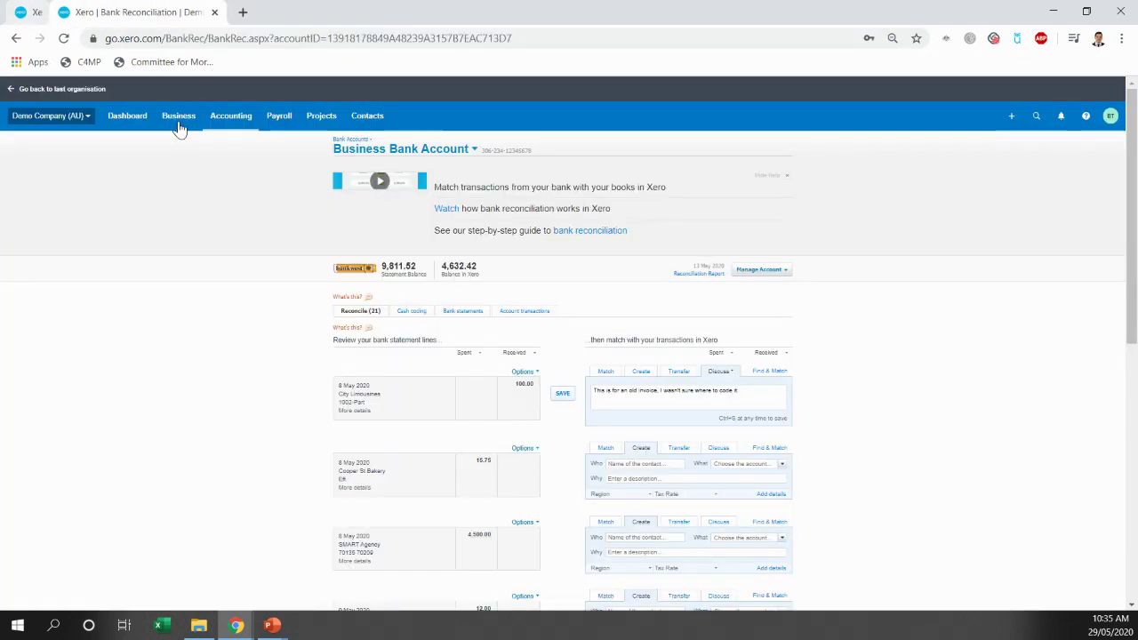
{"action": "left_click", "coordinate": [178, 123]}
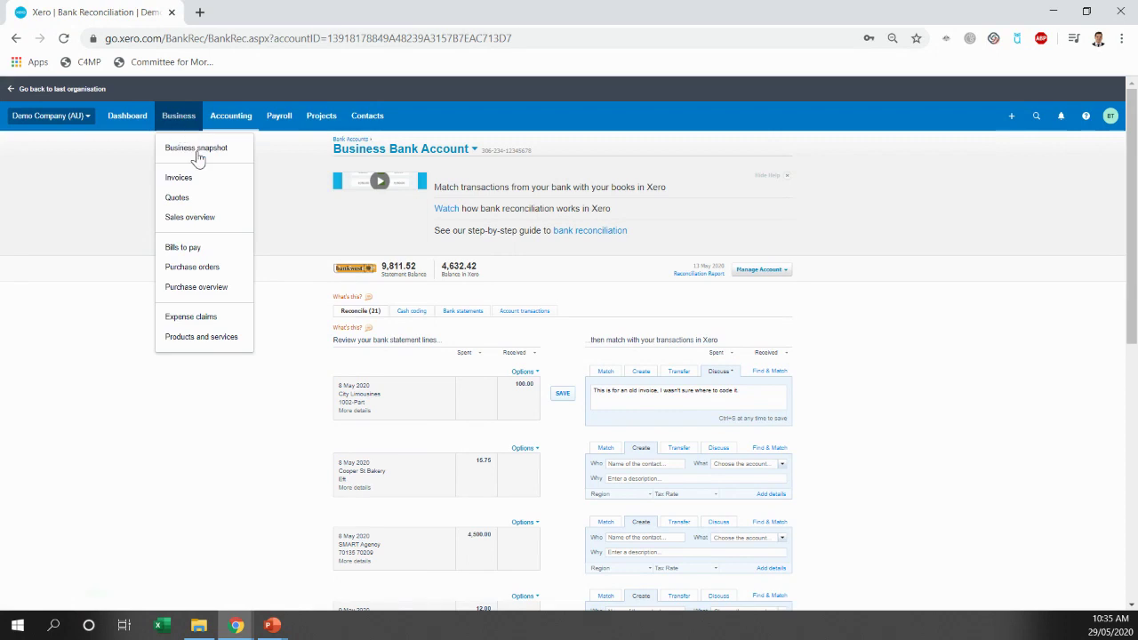
{"action": "left_click", "coordinate": [232, 254]}
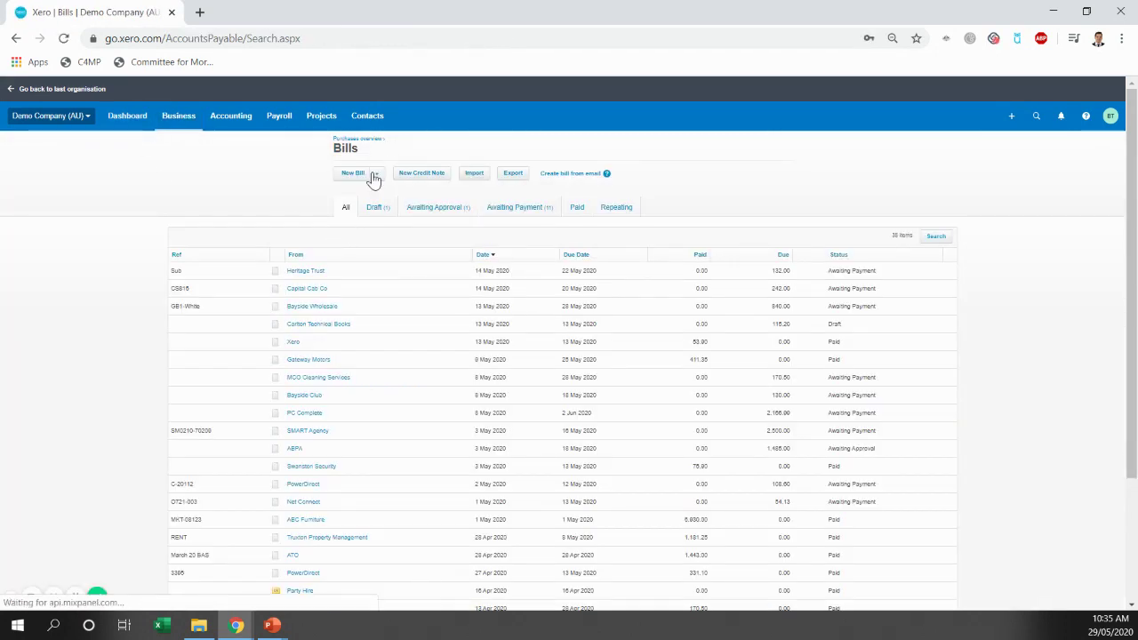
{"action": "left_click", "coordinate": [360, 177]}
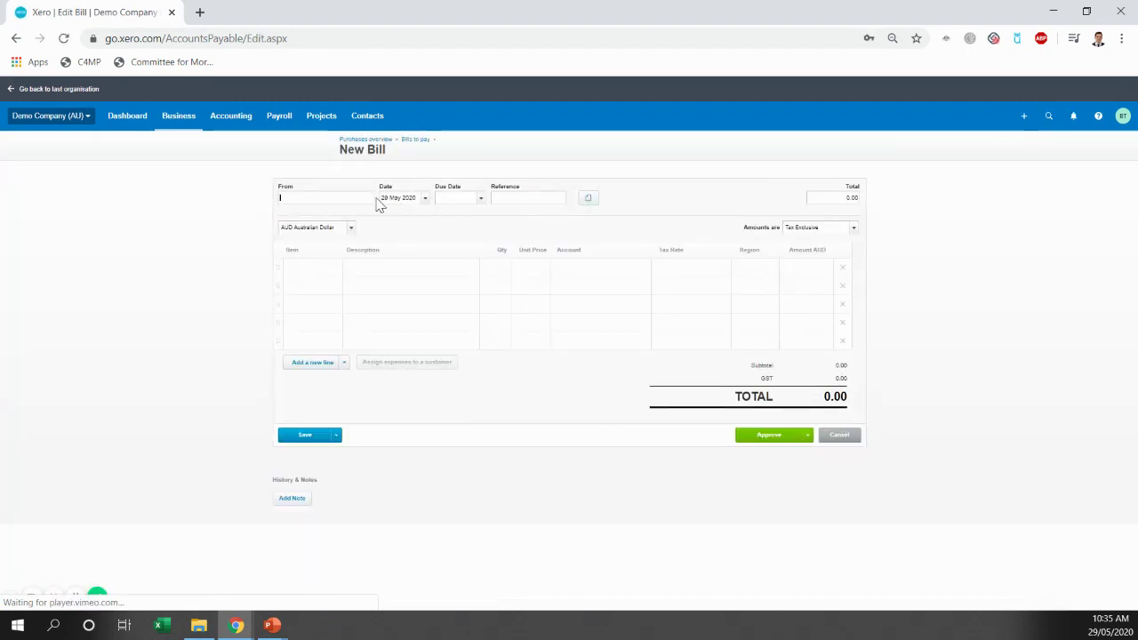
Fill in the bill from ATO, dated 20 May 2020, due 21 May 2020, with the reference "April 20 IAS"
{"action": "type", "text": "ATO"}
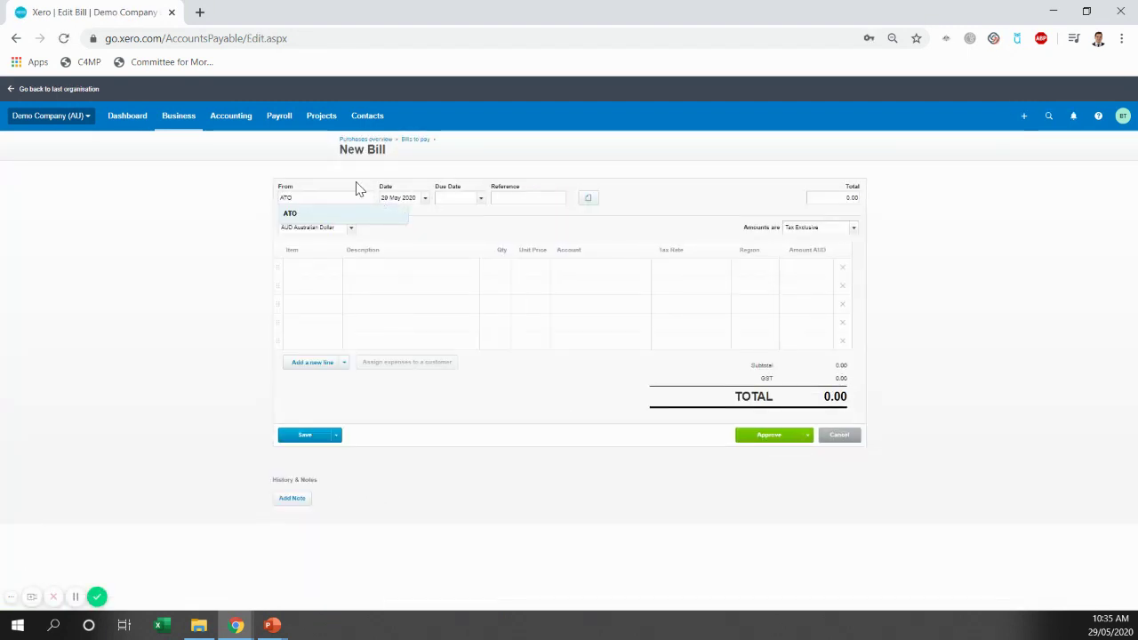
{"action": "left_click", "coordinate": [325, 218]}
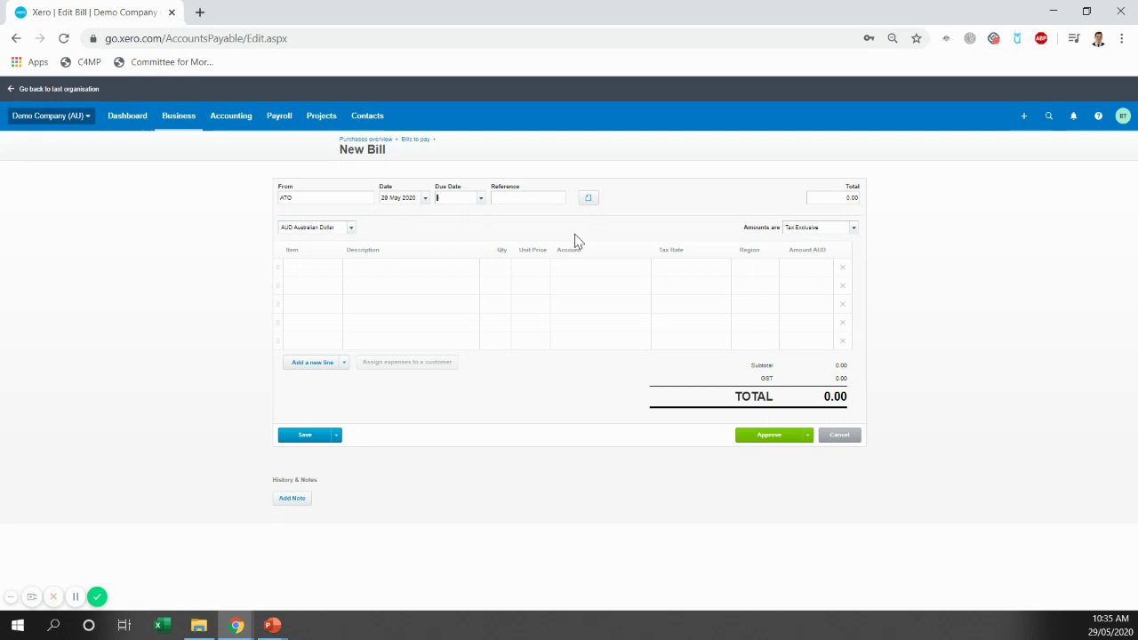
{"action": "left_click", "coordinate": [393, 203]}
{"action": "type", "text": "28"}
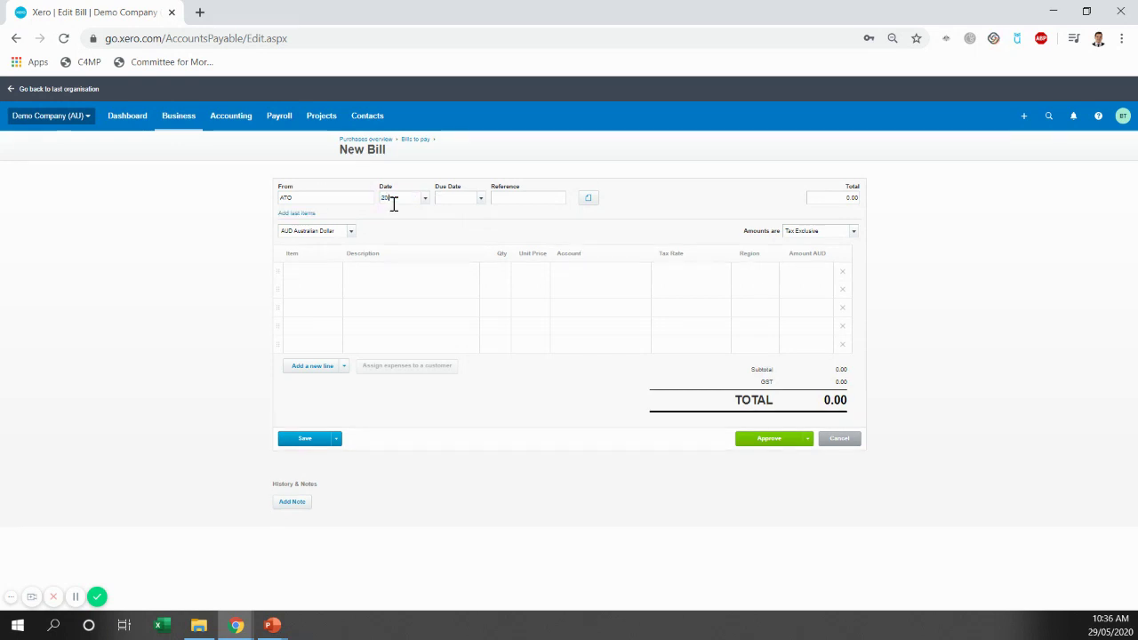
{"action": "type", "text": "21/6/20"}
{"action": "type", "text": " IAS"}
Enter the first bill line as "PAYG Withholdings - April IAS" with quantity 1 and unit price 2,500
{"action": "left_click", "coordinate": [386, 275]}
{"action": "type", "text": "Pa"}
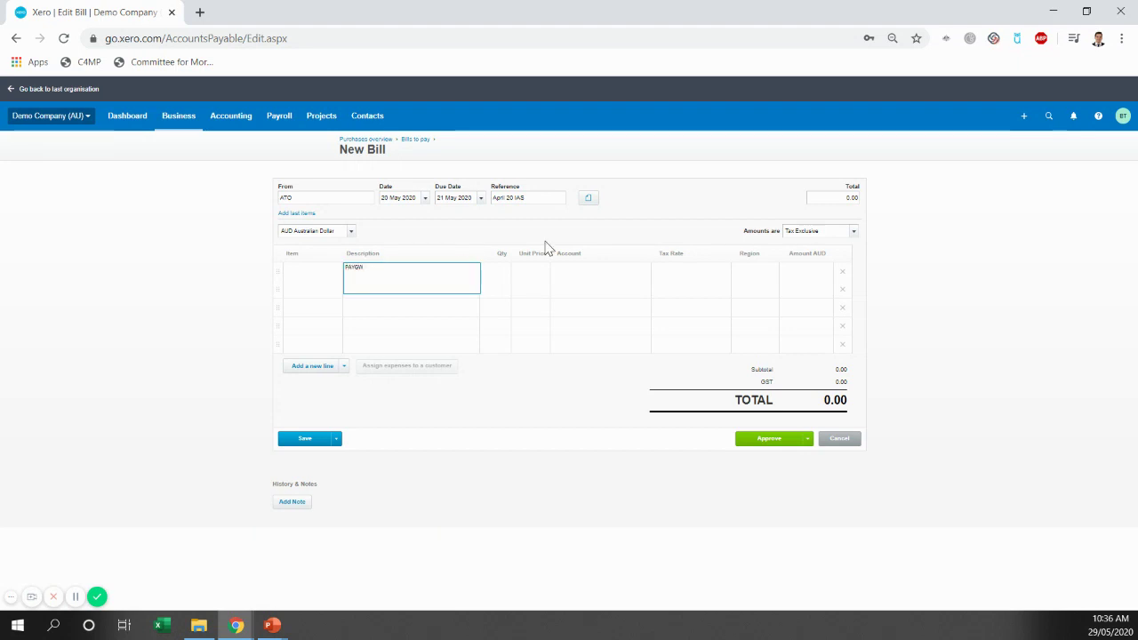
{"action": "type", "text": "YG Withholdings - Apr"}
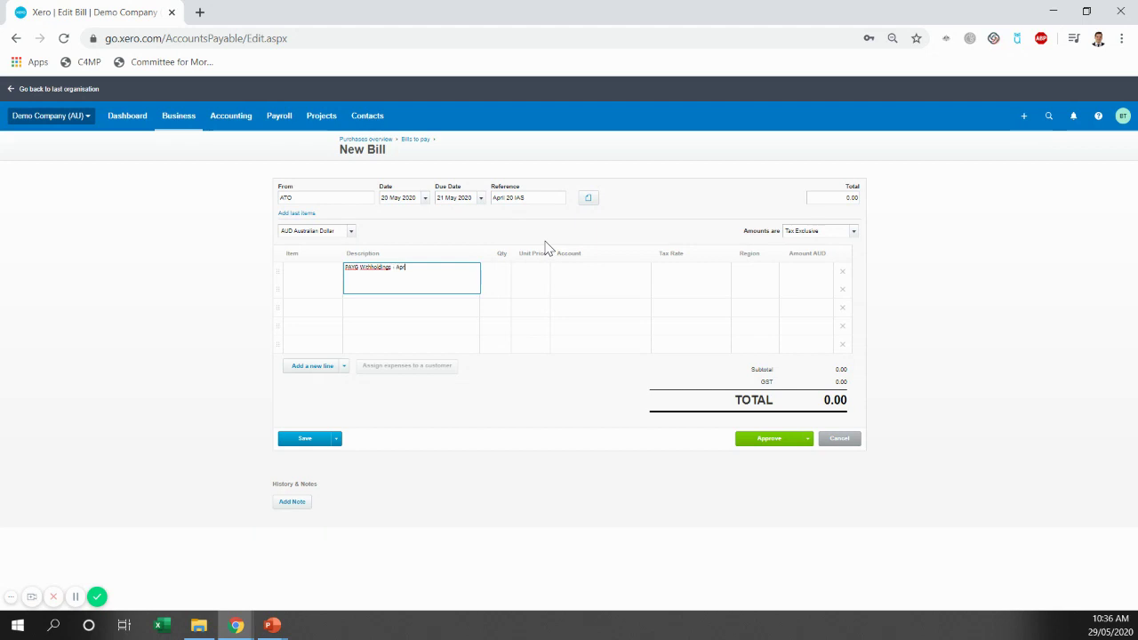
{"action": "type", "text": "il IAS"}
{"action": "key", "text": "Tab"}
{"action": "type", "text": "1"}
{"action": "key", "text": "Tab"}
{"action": "type", "text": "2,"}
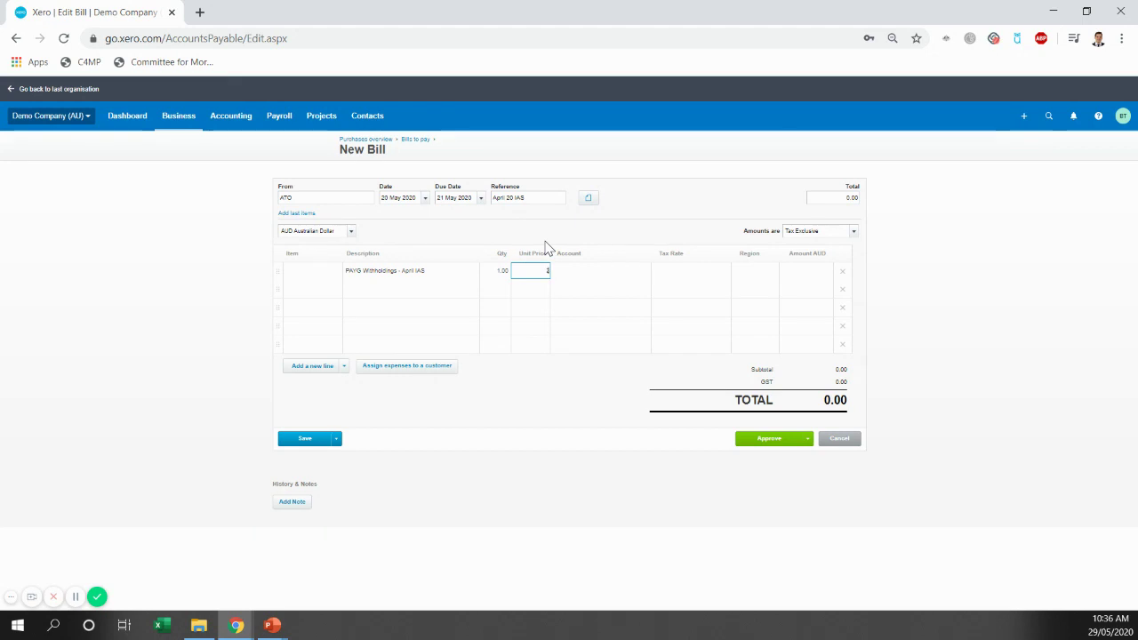
{"action": "type", "text": "500"}
{"action": "key", "text": "Tab"}
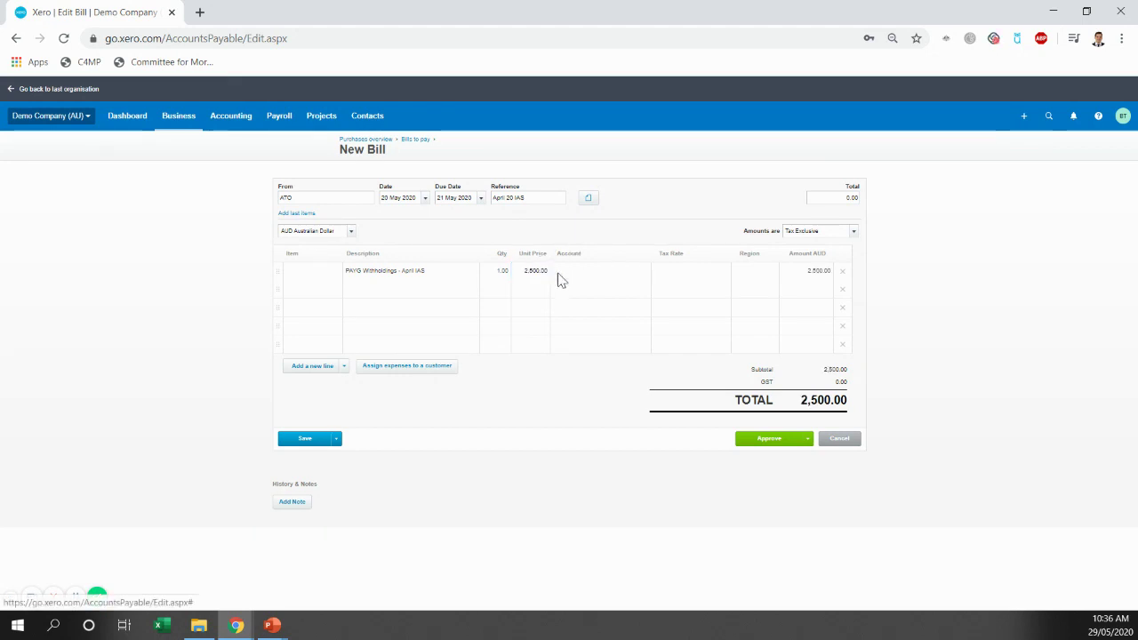
Assign the PAYG withholdings line to account 825 - PAYG Withholdings Payable
{"action": "left_click", "coordinate": [558, 274]}
{"action": "type", "text": "payg"}
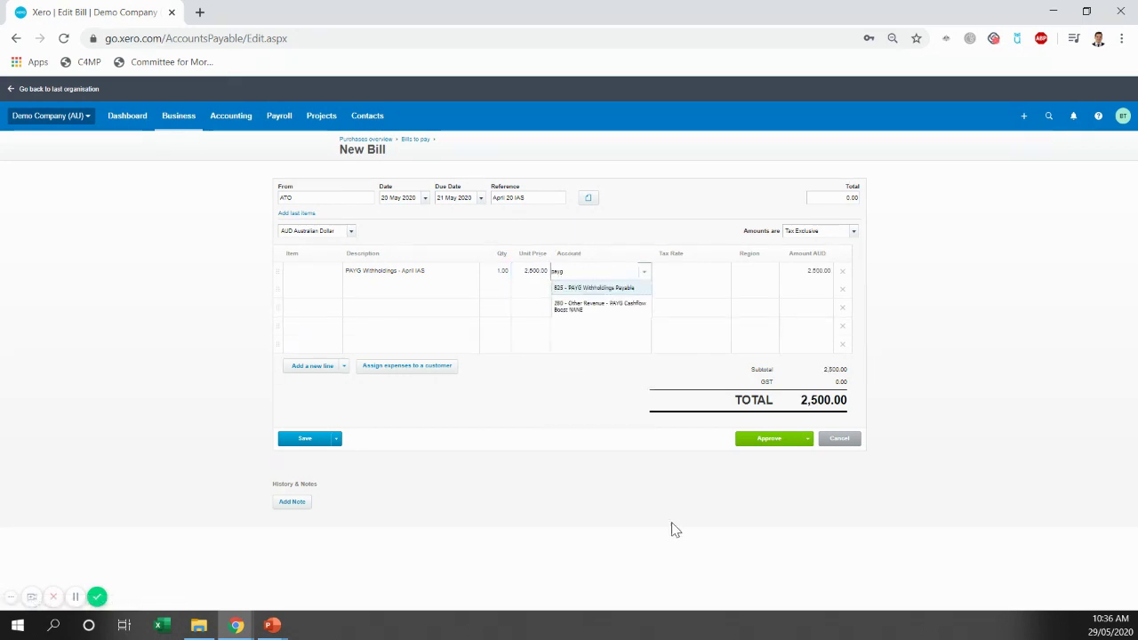
{"action": "left_click", "coordinate": [625, 288]}
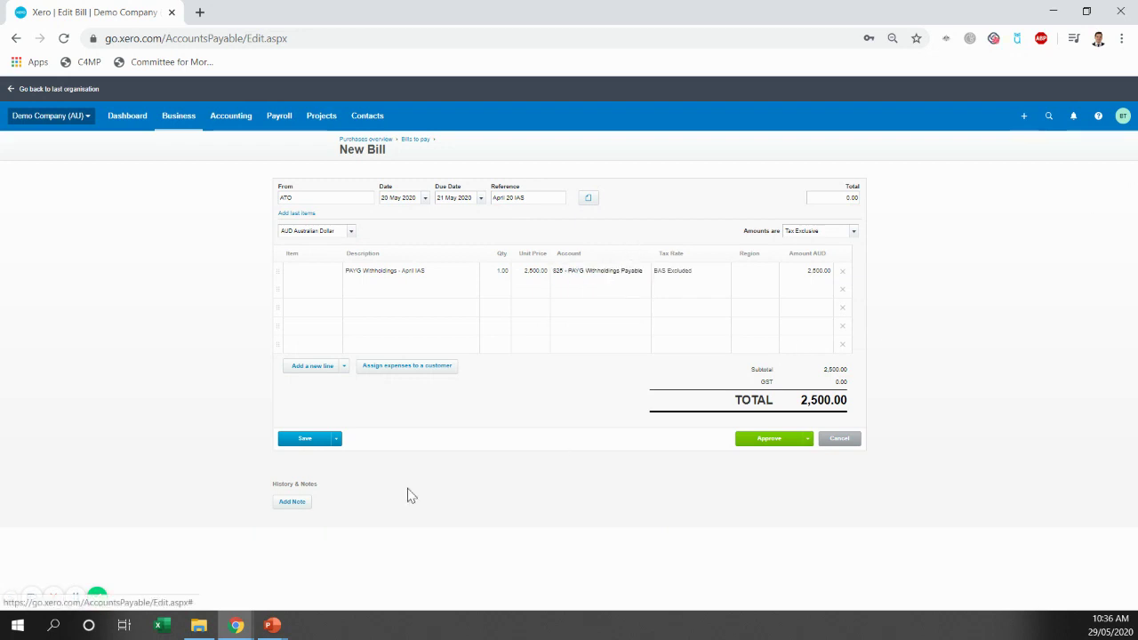
Enter a second bill line "April IAS - Cashflow Boost (Gov. Stimulus)" with quantity 1 and unit price -2,500
{"action": "left_click", "coordinate": [407, 290]}
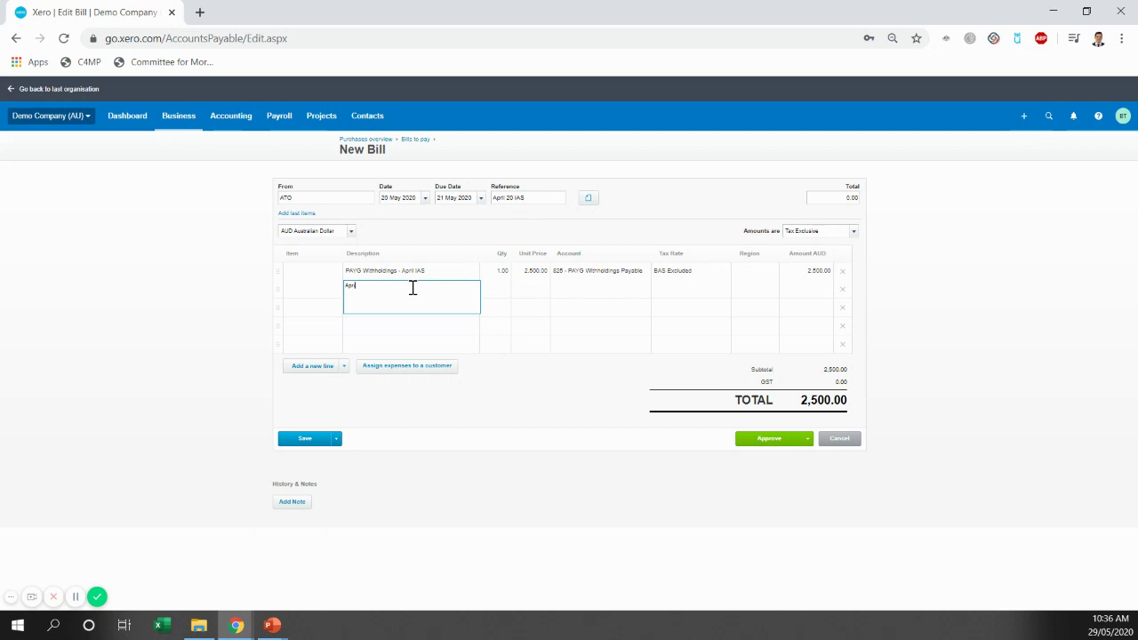
{"action": "type", "text": "S - C"}
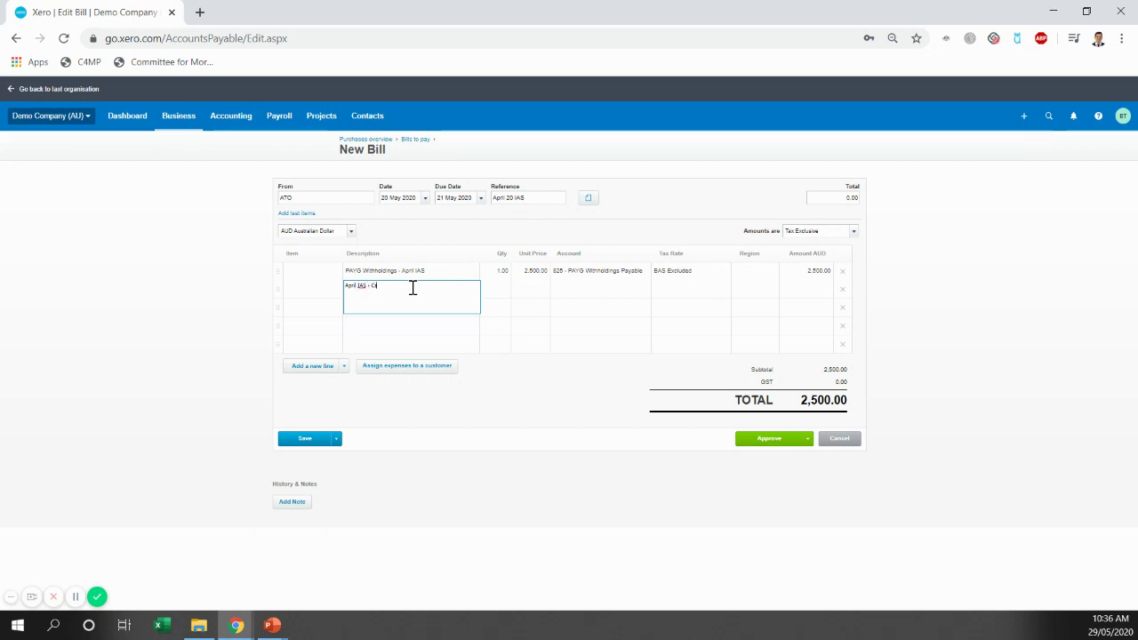
{"action": "type", "text": "ashflow Boost (Gov"}
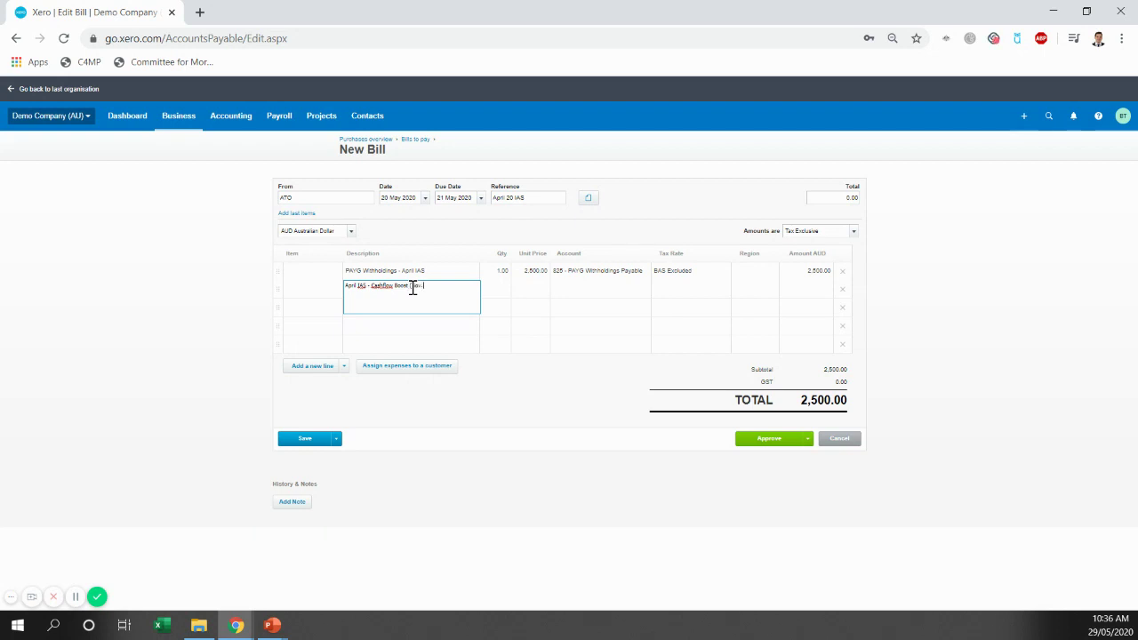
{"action": "type", "text": ". Stimulus)"}
{"action": "key", "text": "Tab"}
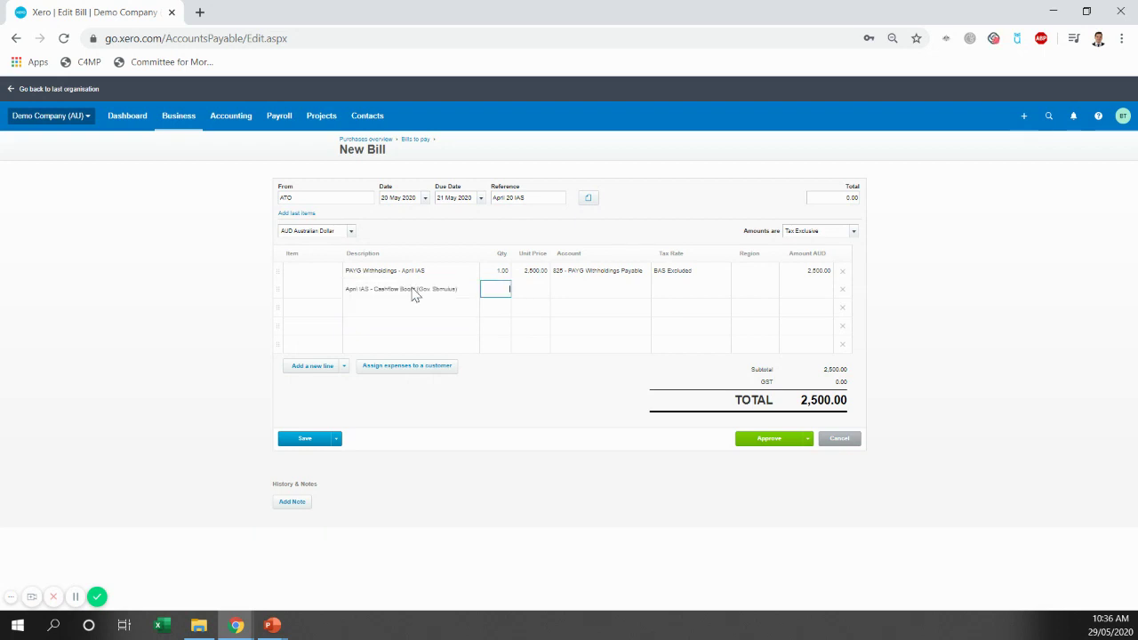
{"action": "key", "text": "Tab"}
{"action": "type", "text": "-2,500"}
{"action": "left_click", "coordinate": [579, 361]}
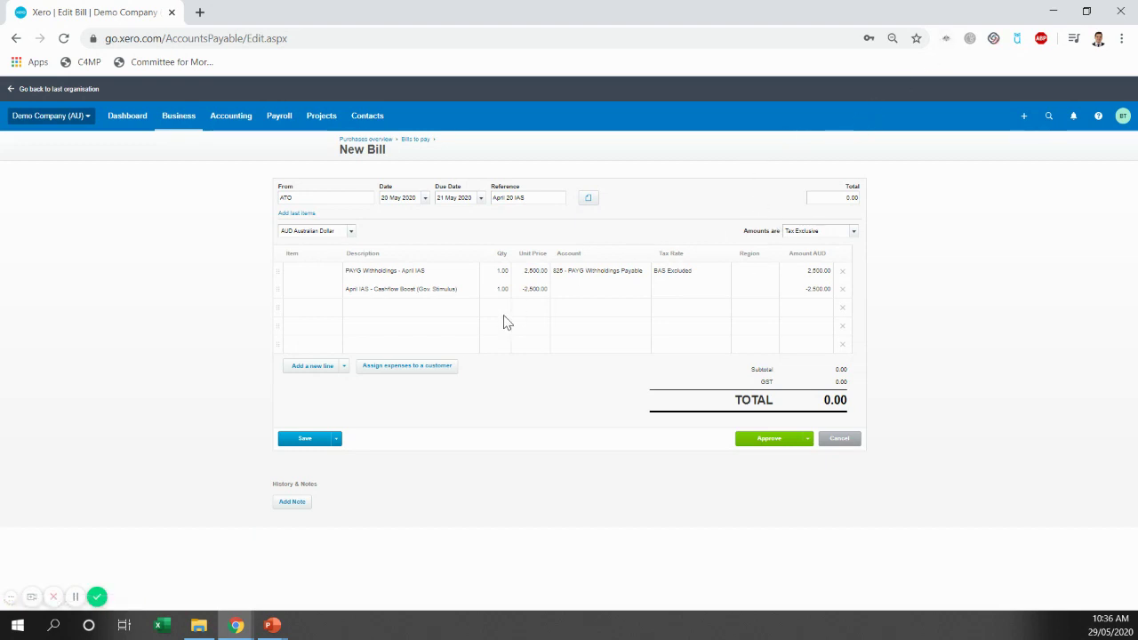
Assign the cashflow boost line to account 280 - Other Revenue - PAYG Cashflow Boost NANE and approve the bill
{"action": "left_click", "coordinate": [584, 289]}
{"action": "type", "text": "cash"}
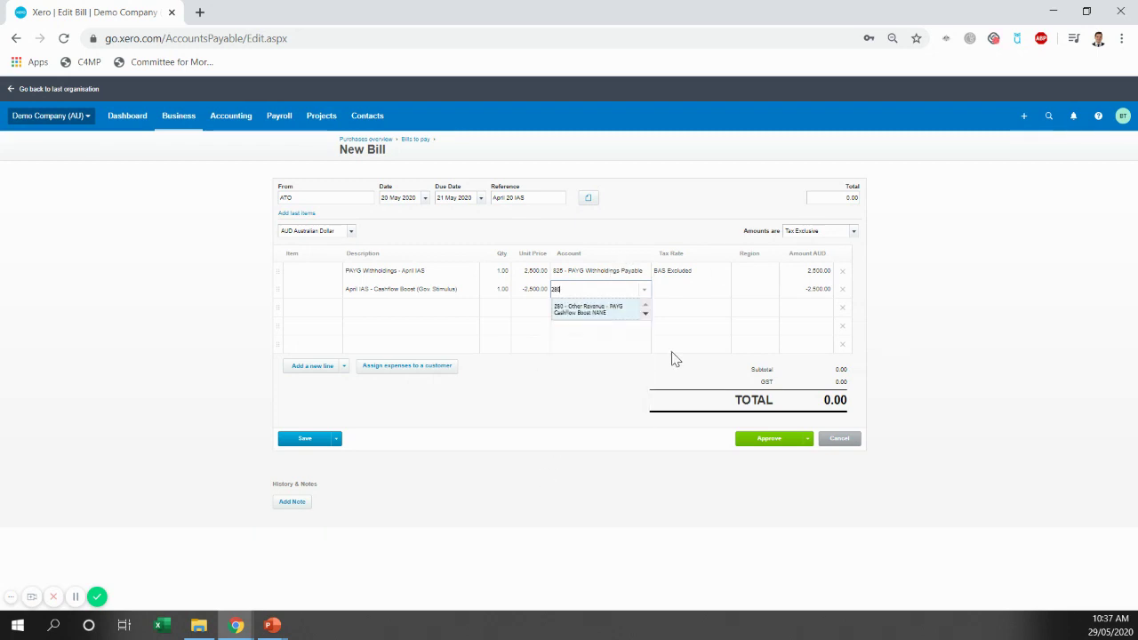
{"action": "left_click", "coordinate": [610, 313]}
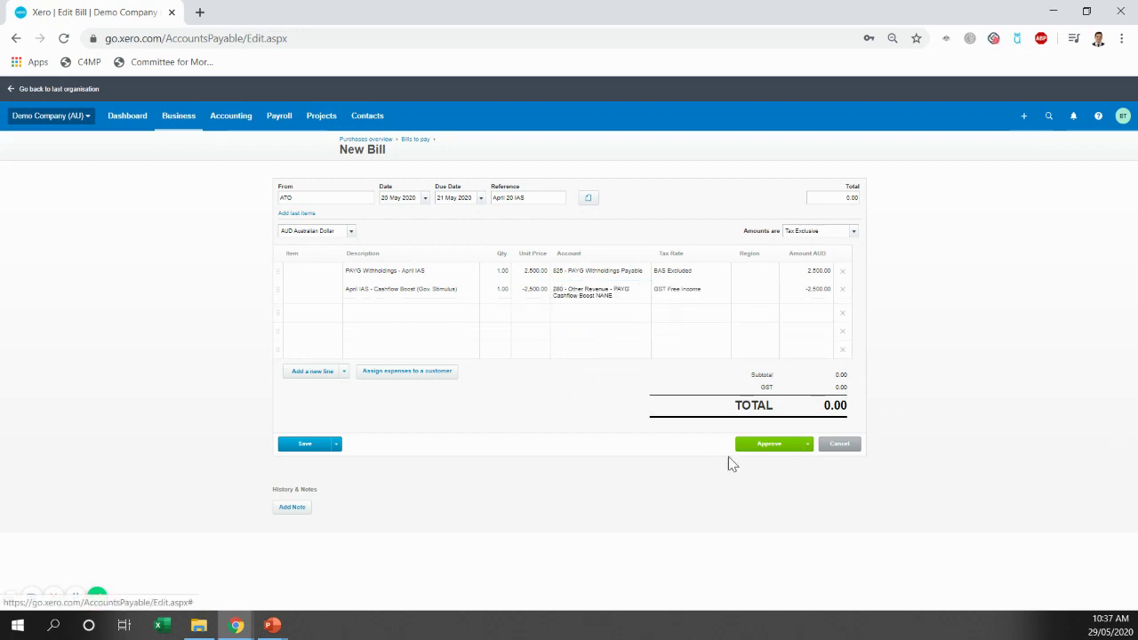
{"action": "left_click", "coordinate": [764, 447]}
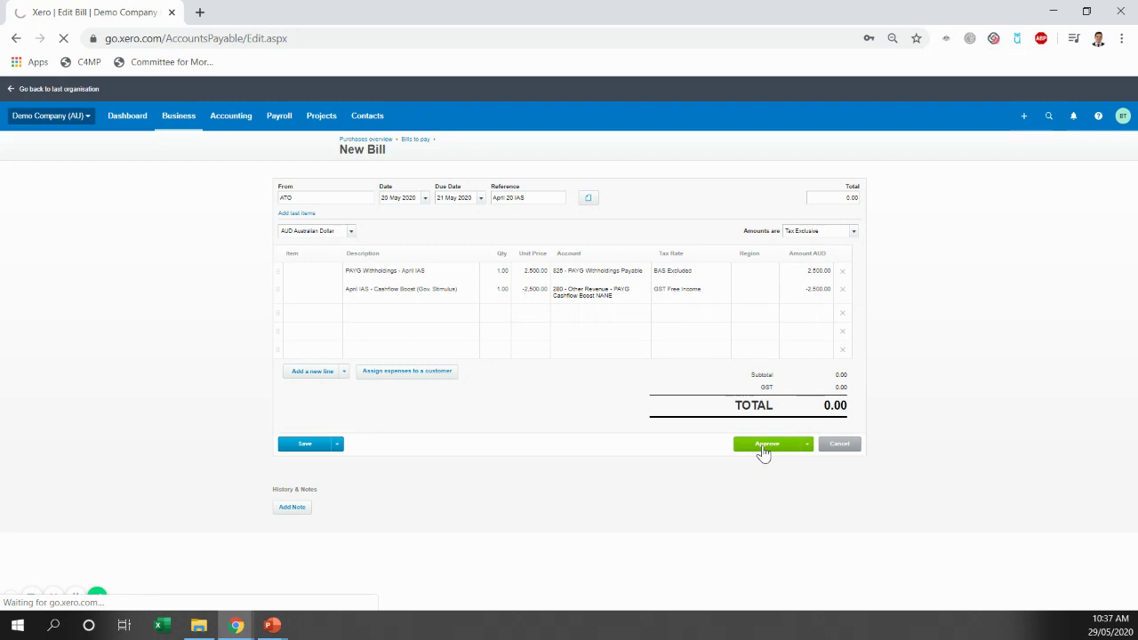
Review the approved April 20 IAS bill's total and history note
{"action": "scroll", "coordinate": [617, 442], "scroll_direction": "down", "scroll_amount": 1}
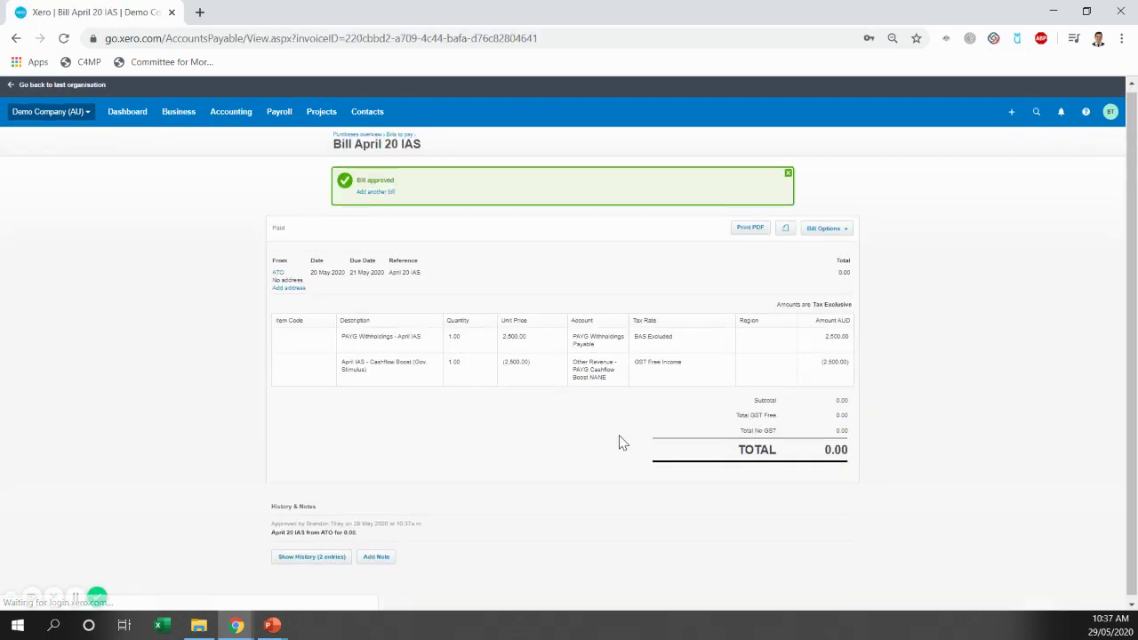
{"action": "double_click", "coordinate": [756, 446]}
{"action": "triple_click", "coordinate": [815, 526]}
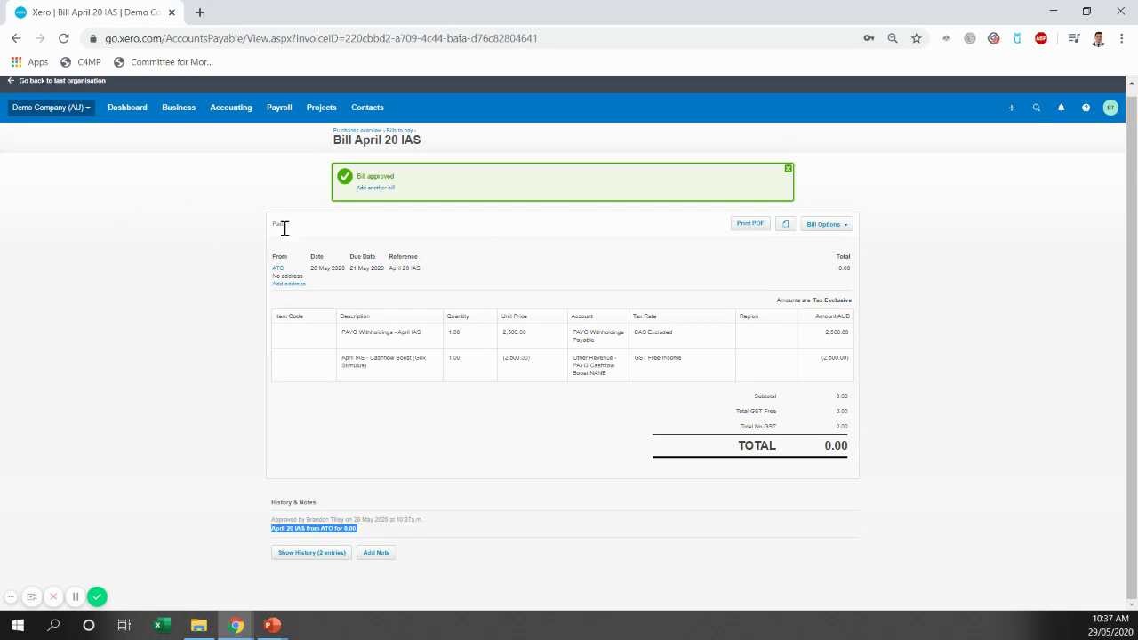
Return to the dashboard, switch to the PowerPoint presentation and go back one slide
{"action": "left_click", "coordinate": [141, 114]}
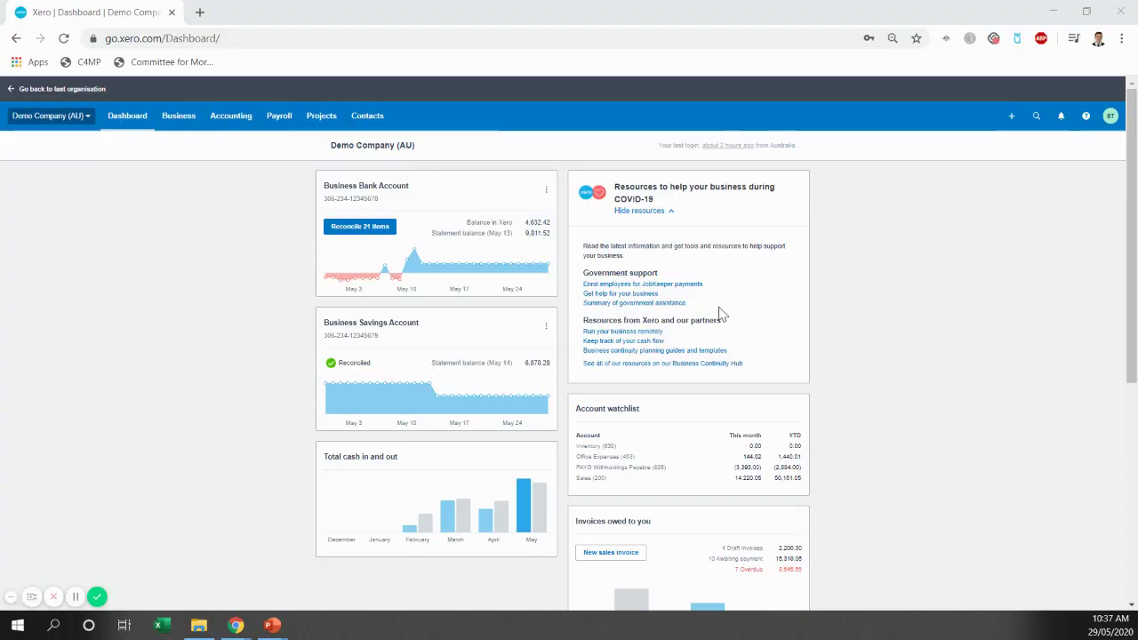
{"action": "key", "text": "alt+Tab"}
{"action": "key", "text": "Left"}
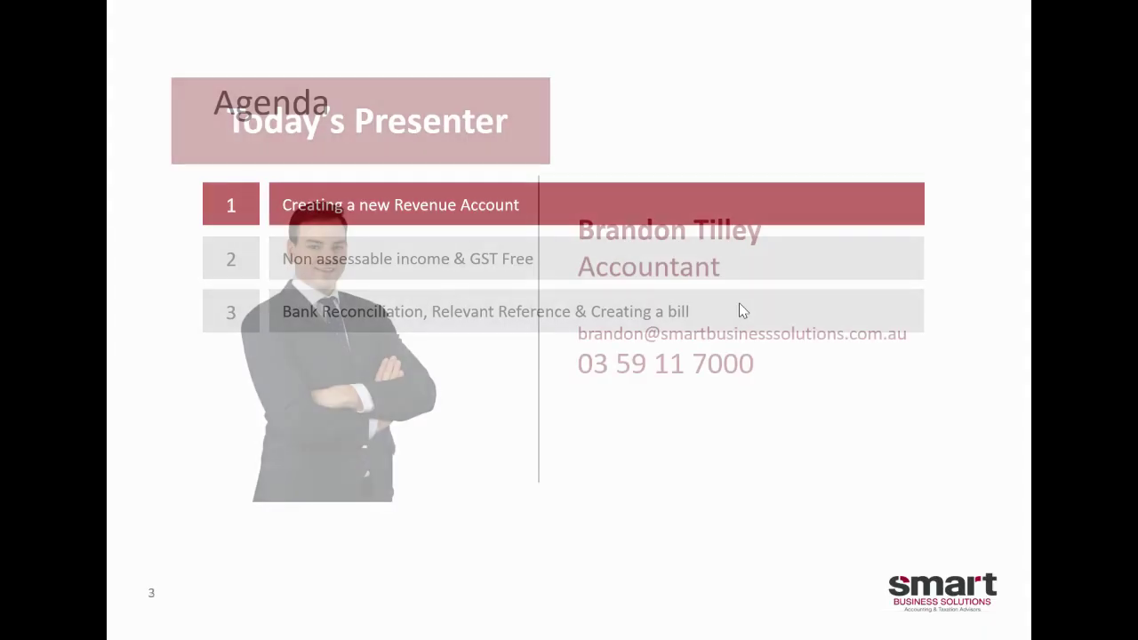